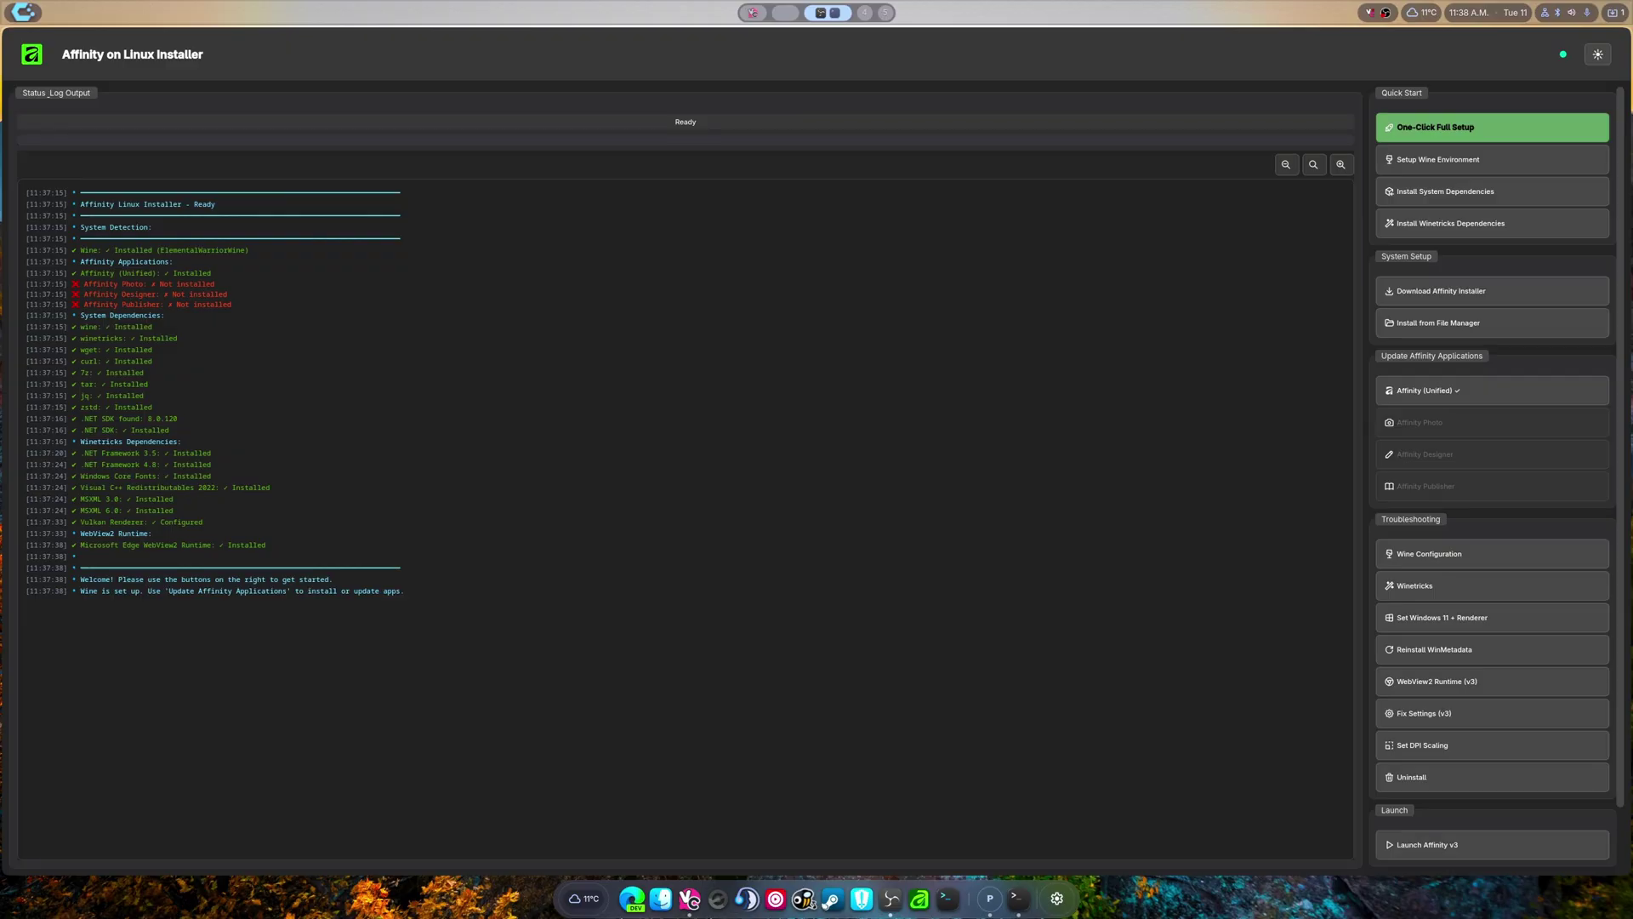
# Uninstall Wine and all Affinity apps, confirming deletion of the .AffinityLinux folder.
pyautogui.moveTo(173, 430); pyautogui.dragTo(64, 422)
pyautogui.click(258, 500)
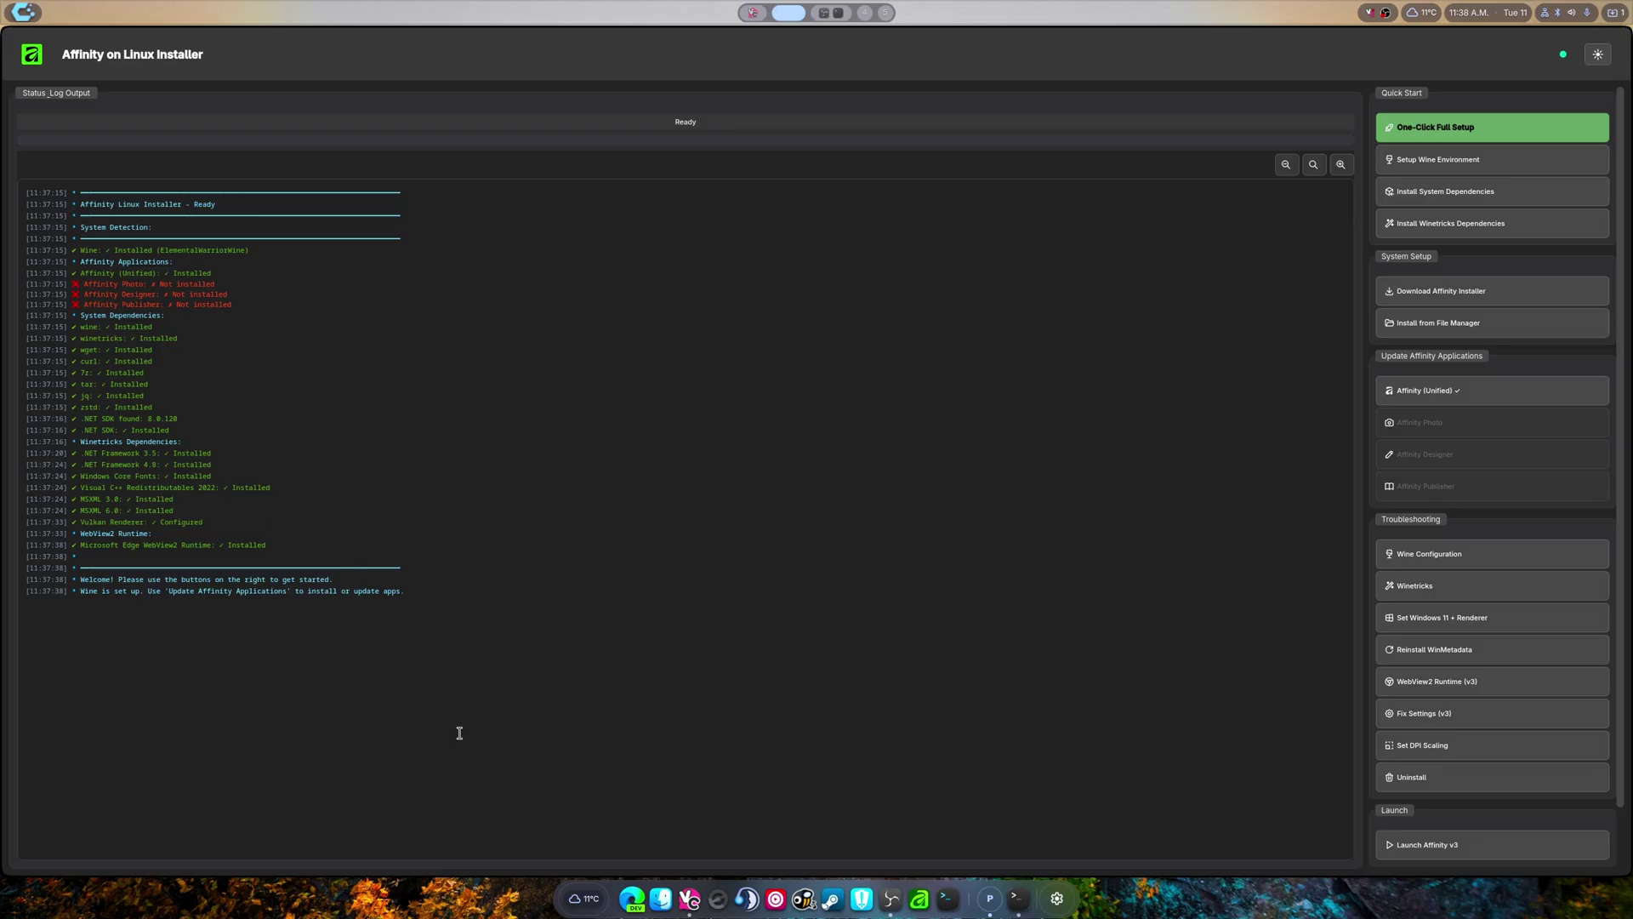
pyautogui.click(1412, 777)
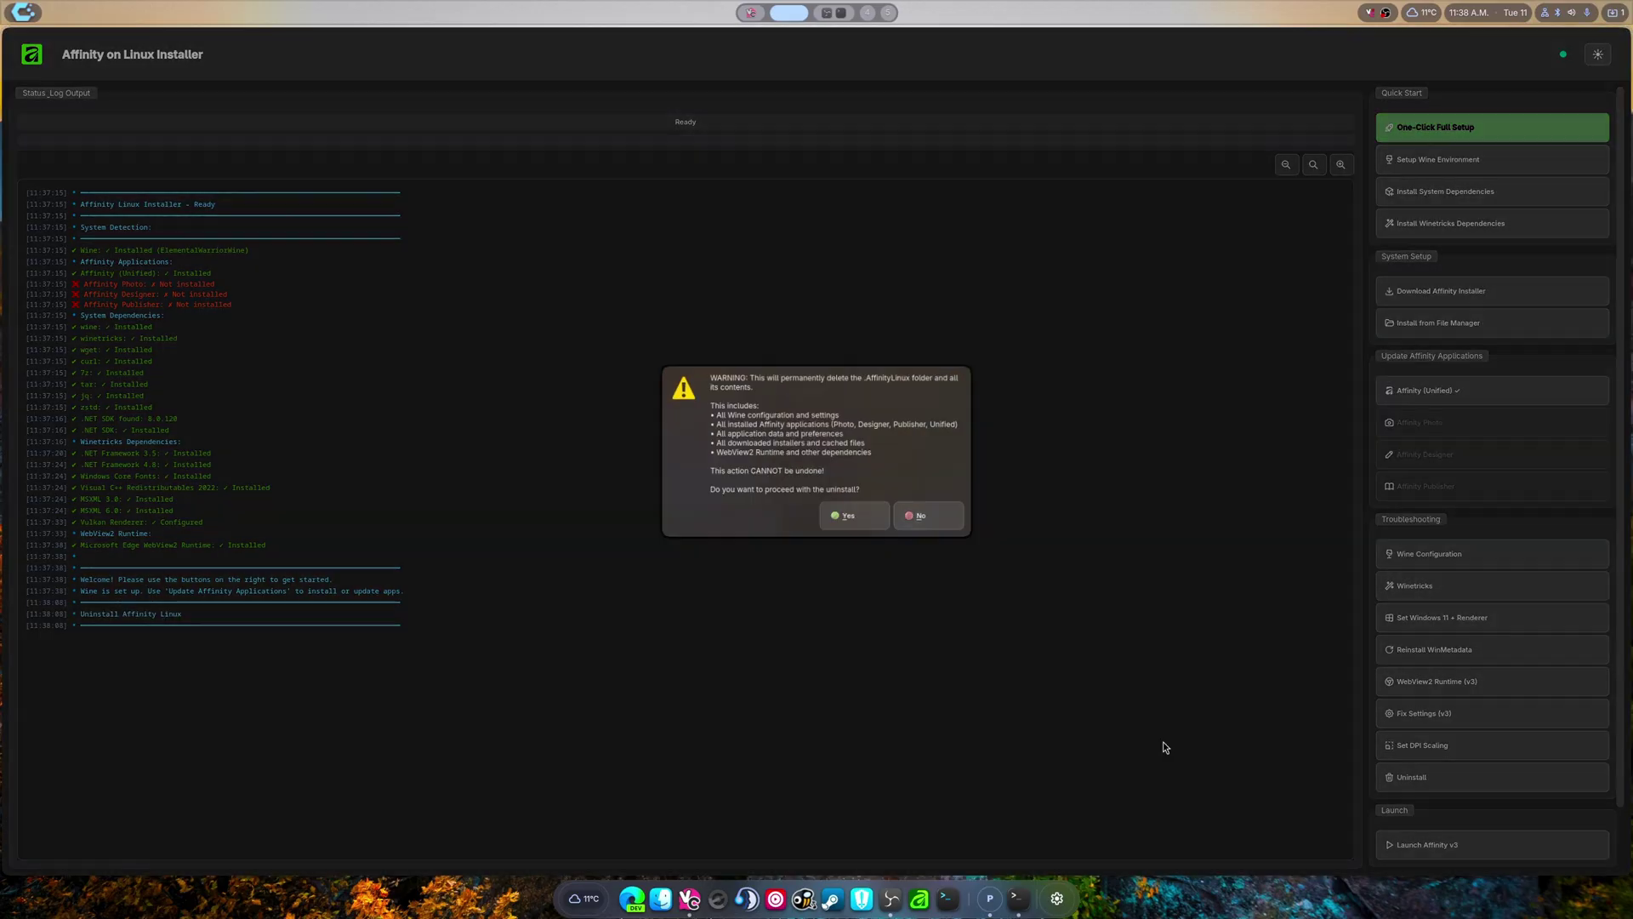
pyautogui.click(845, 514)
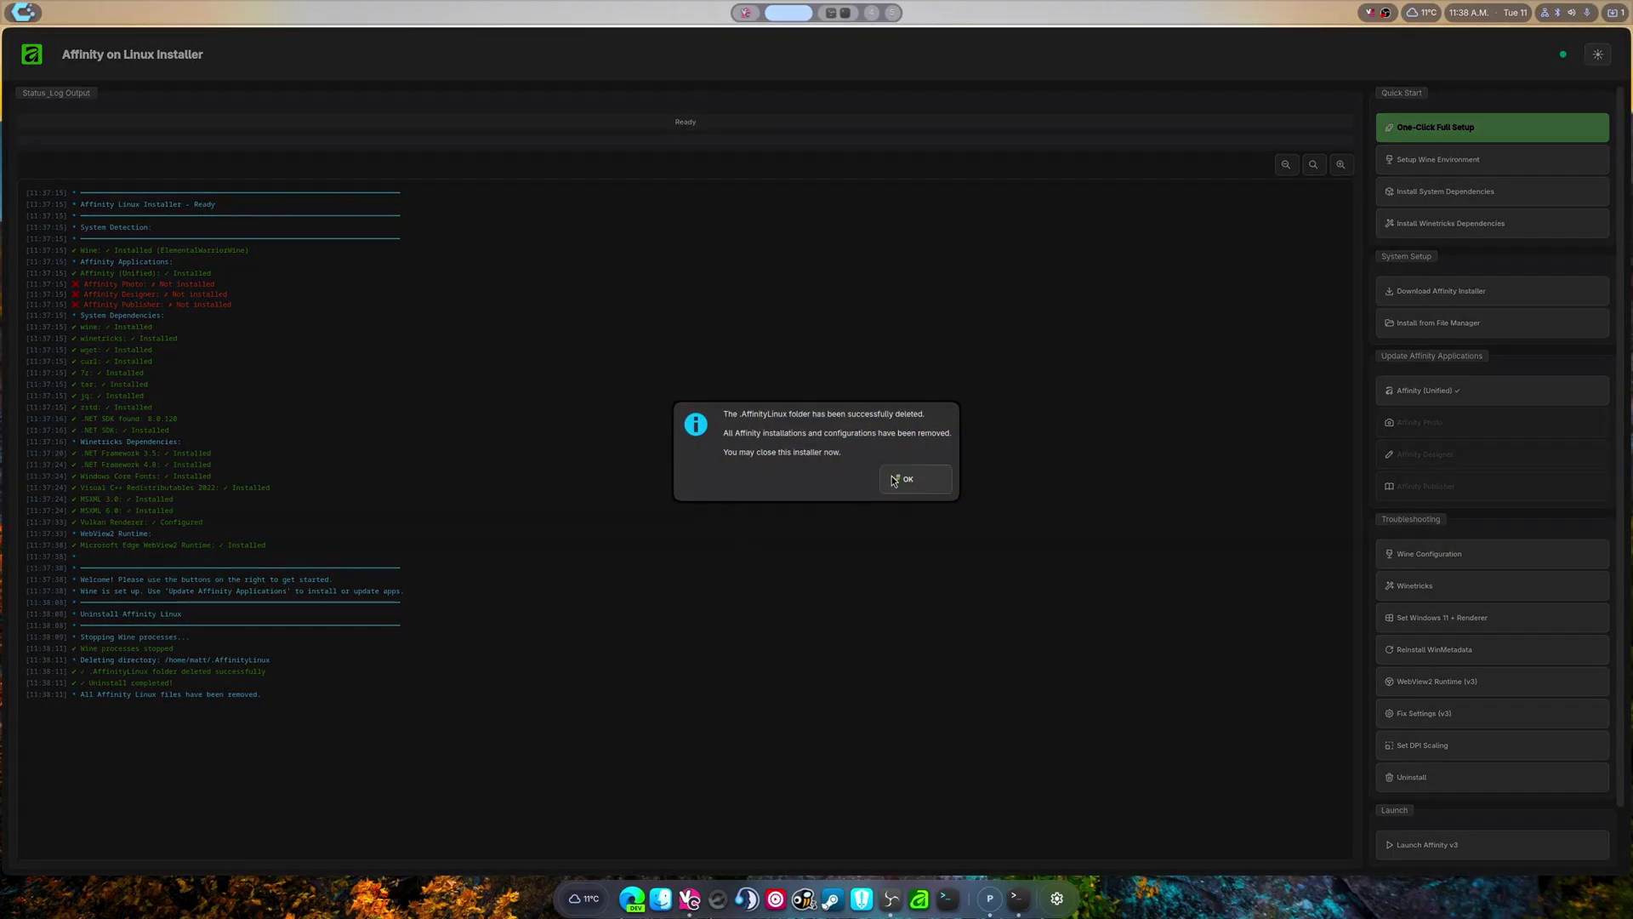
pyautogui.click(901, 477)
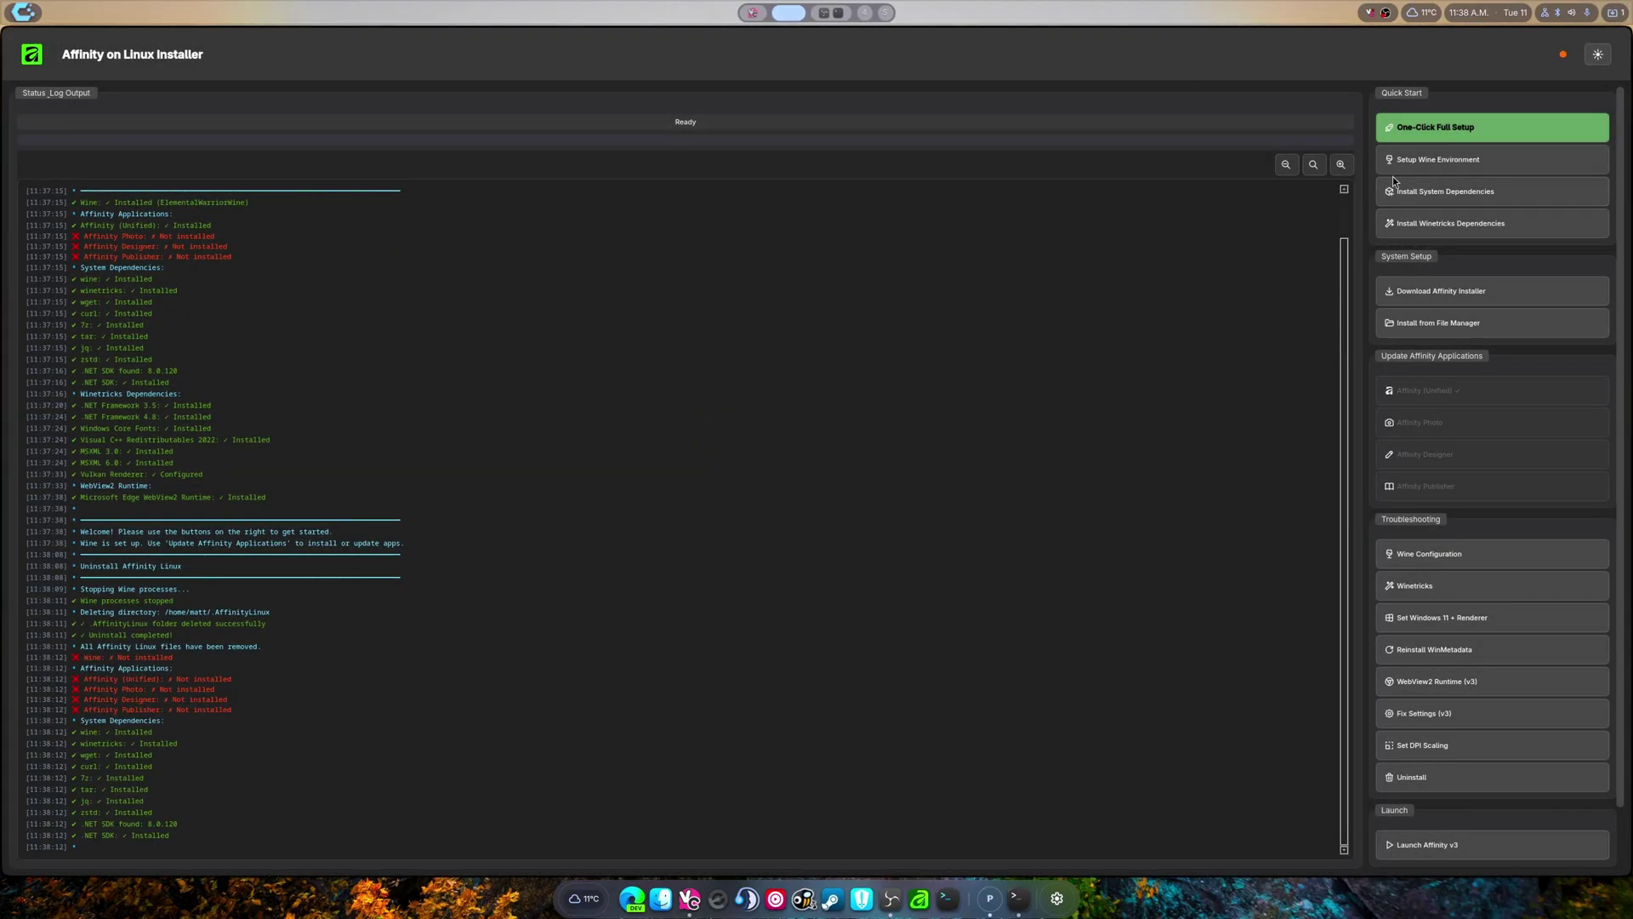
# Launch One-Click Full Setup to download and install Wine and its dependencies.
pyautogui.click(1439, 135)
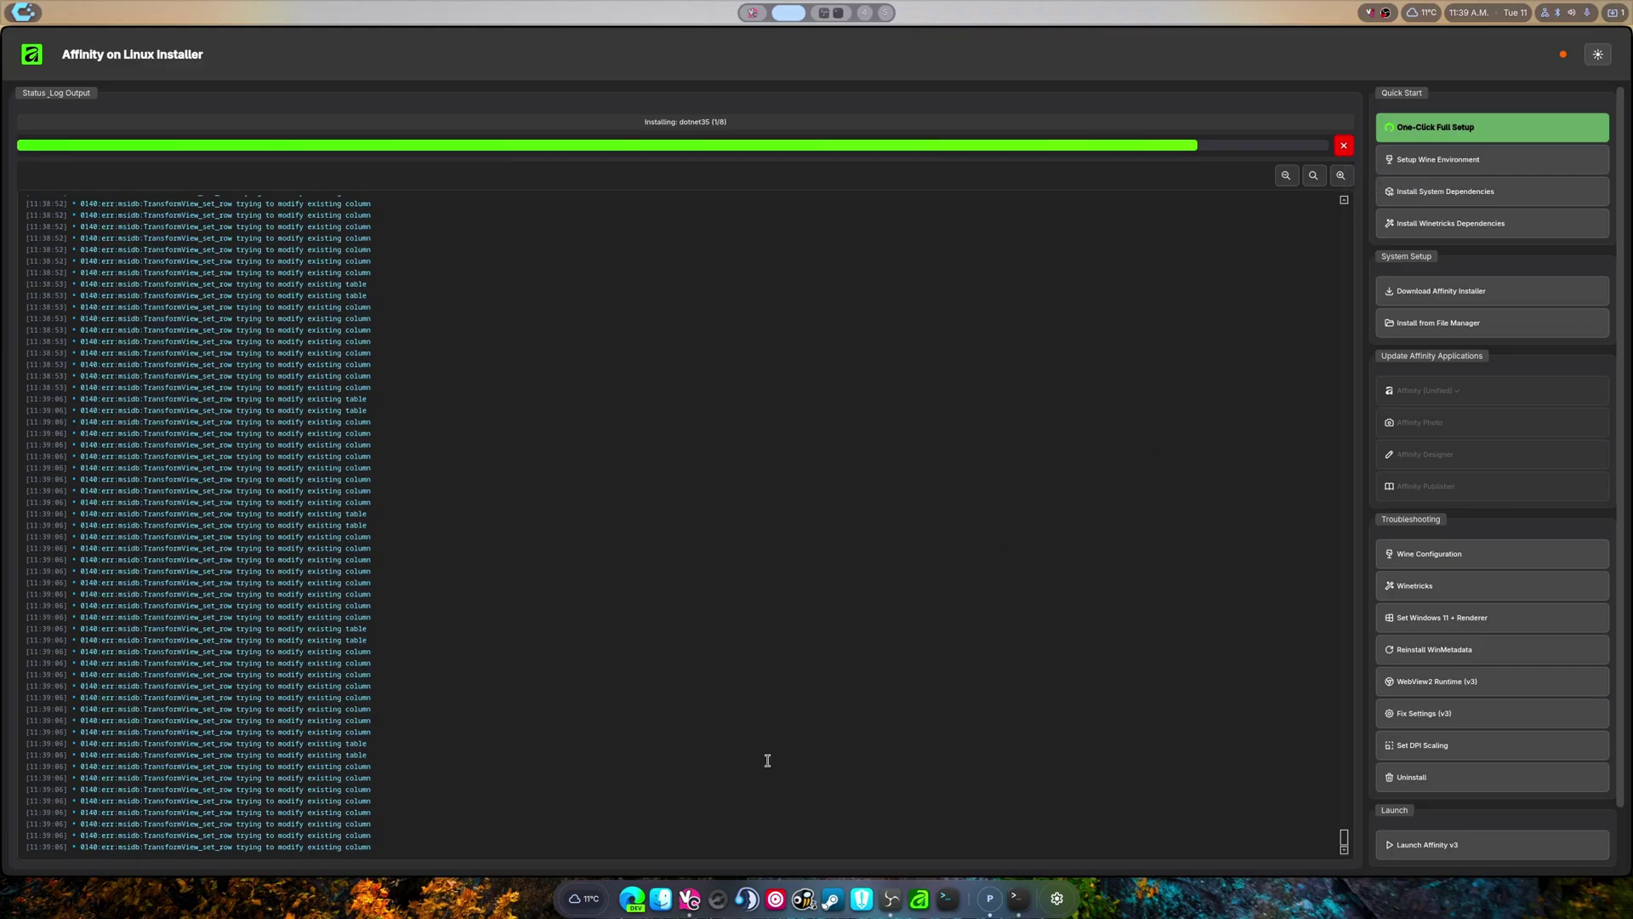
# Scroll the setup log while the full setup runs until 'Setup is complete!' appears.
pyautogui.scroll(-2, 1454, 663)
pyautogui.scroll(2, 1454, 672)
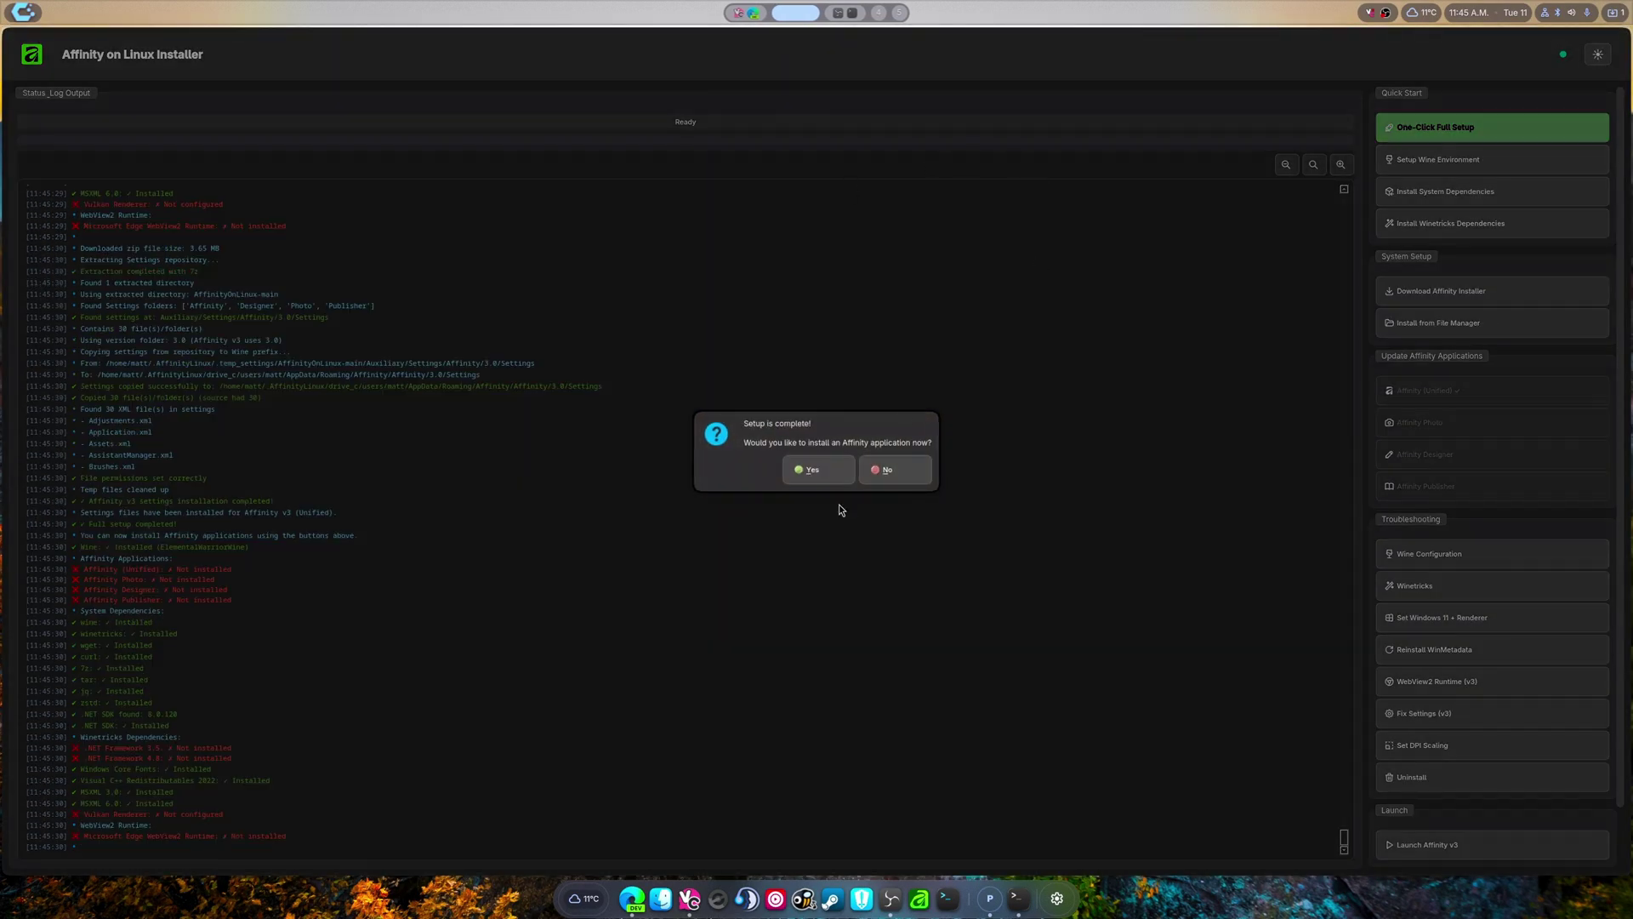
# Agree to install an Affinity app now and pick Affinity (Unified).
pyautogui.click(818, 467)
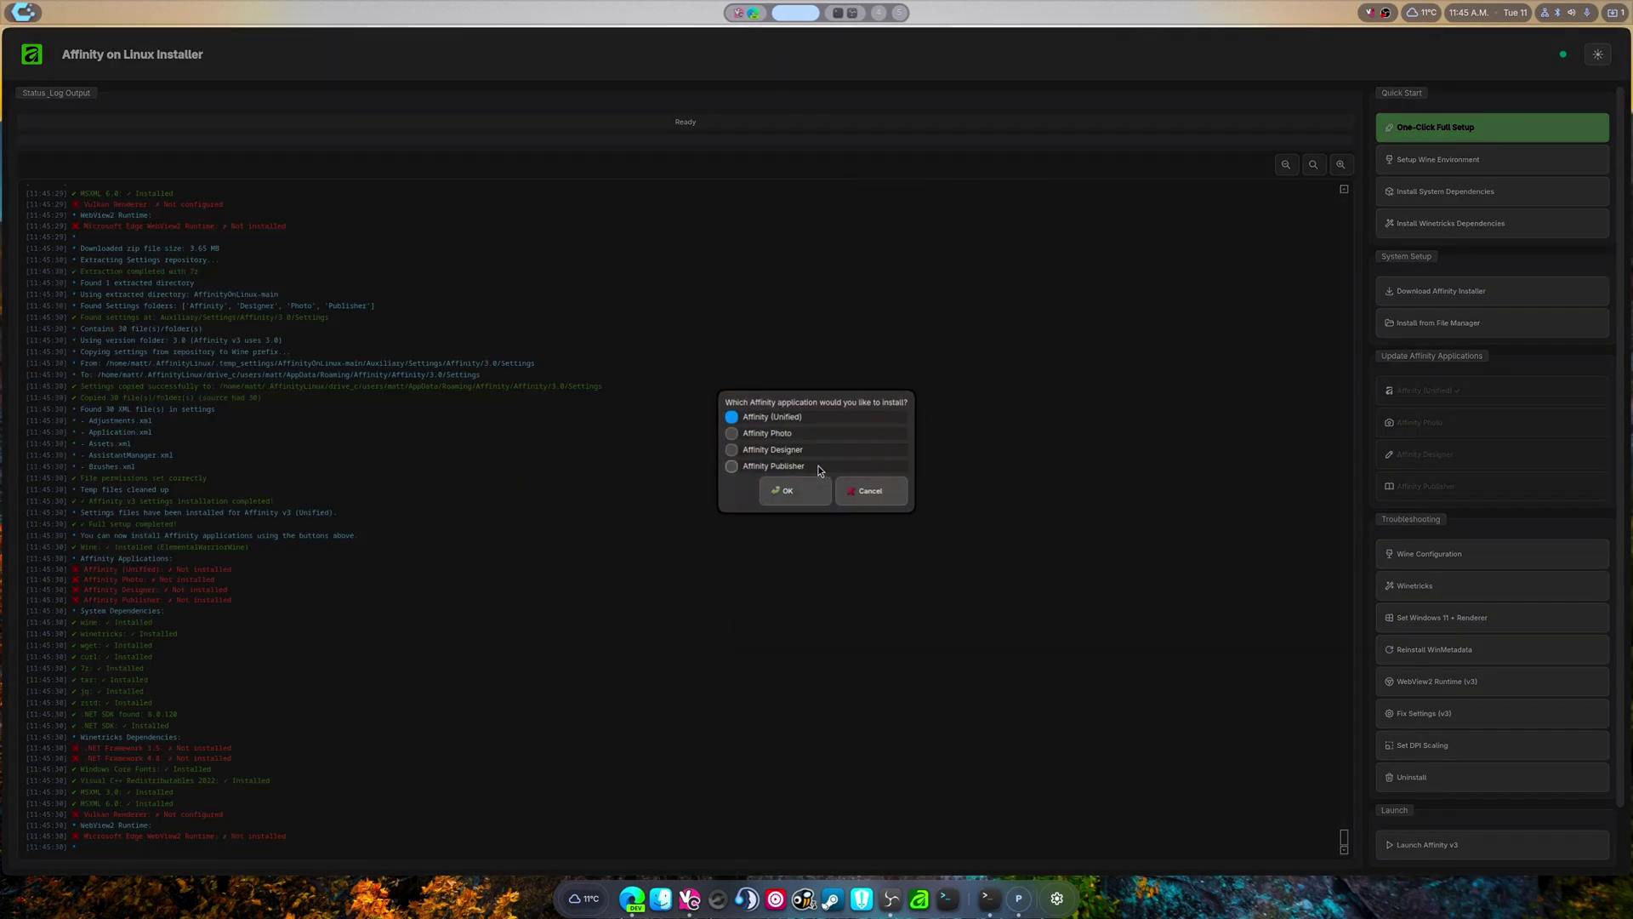
pyautogui.click(805, 485)
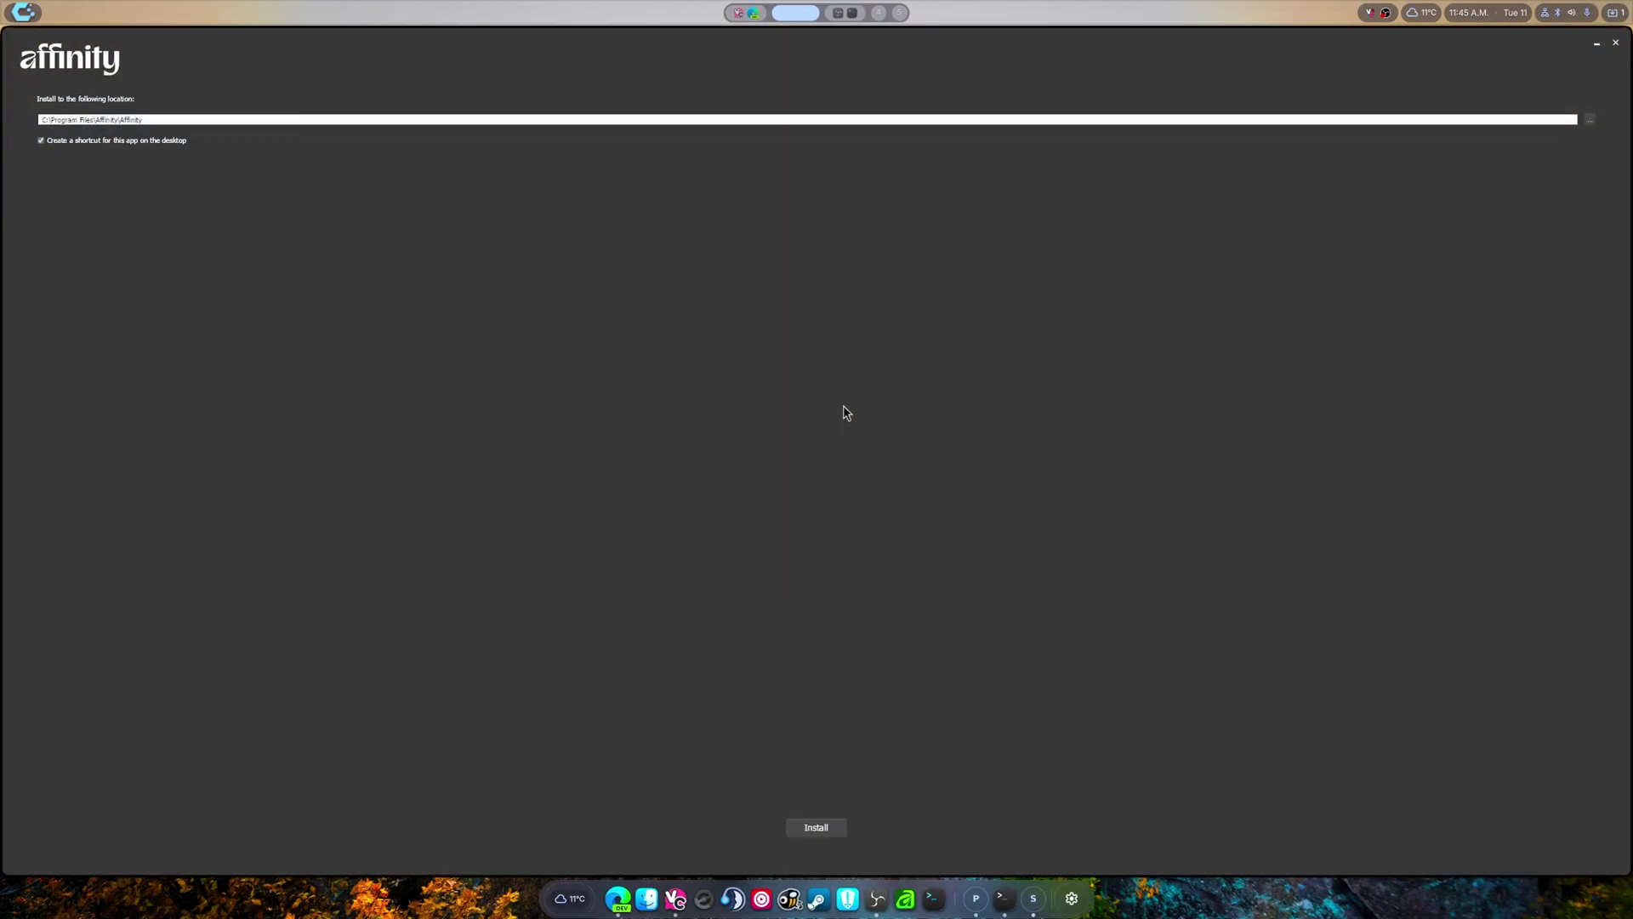
# Install Affinity to C:\Program Files\Affinity\Affinity and close the finished installer.
pyautogui.click(840, 829)
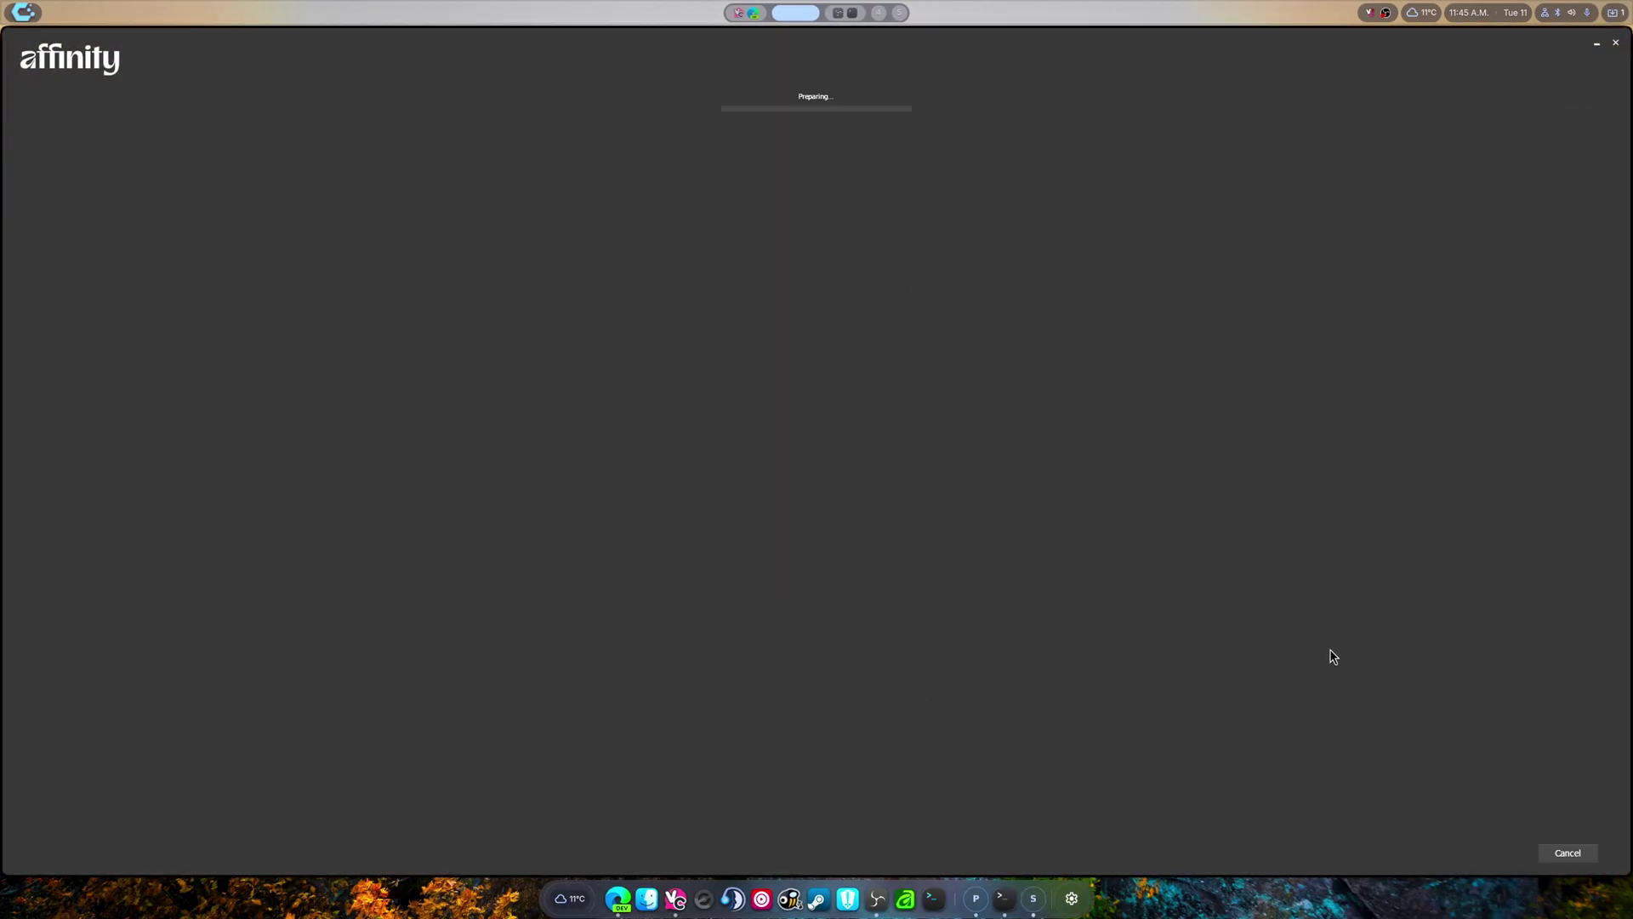
pyautogui.click(1570, 854)
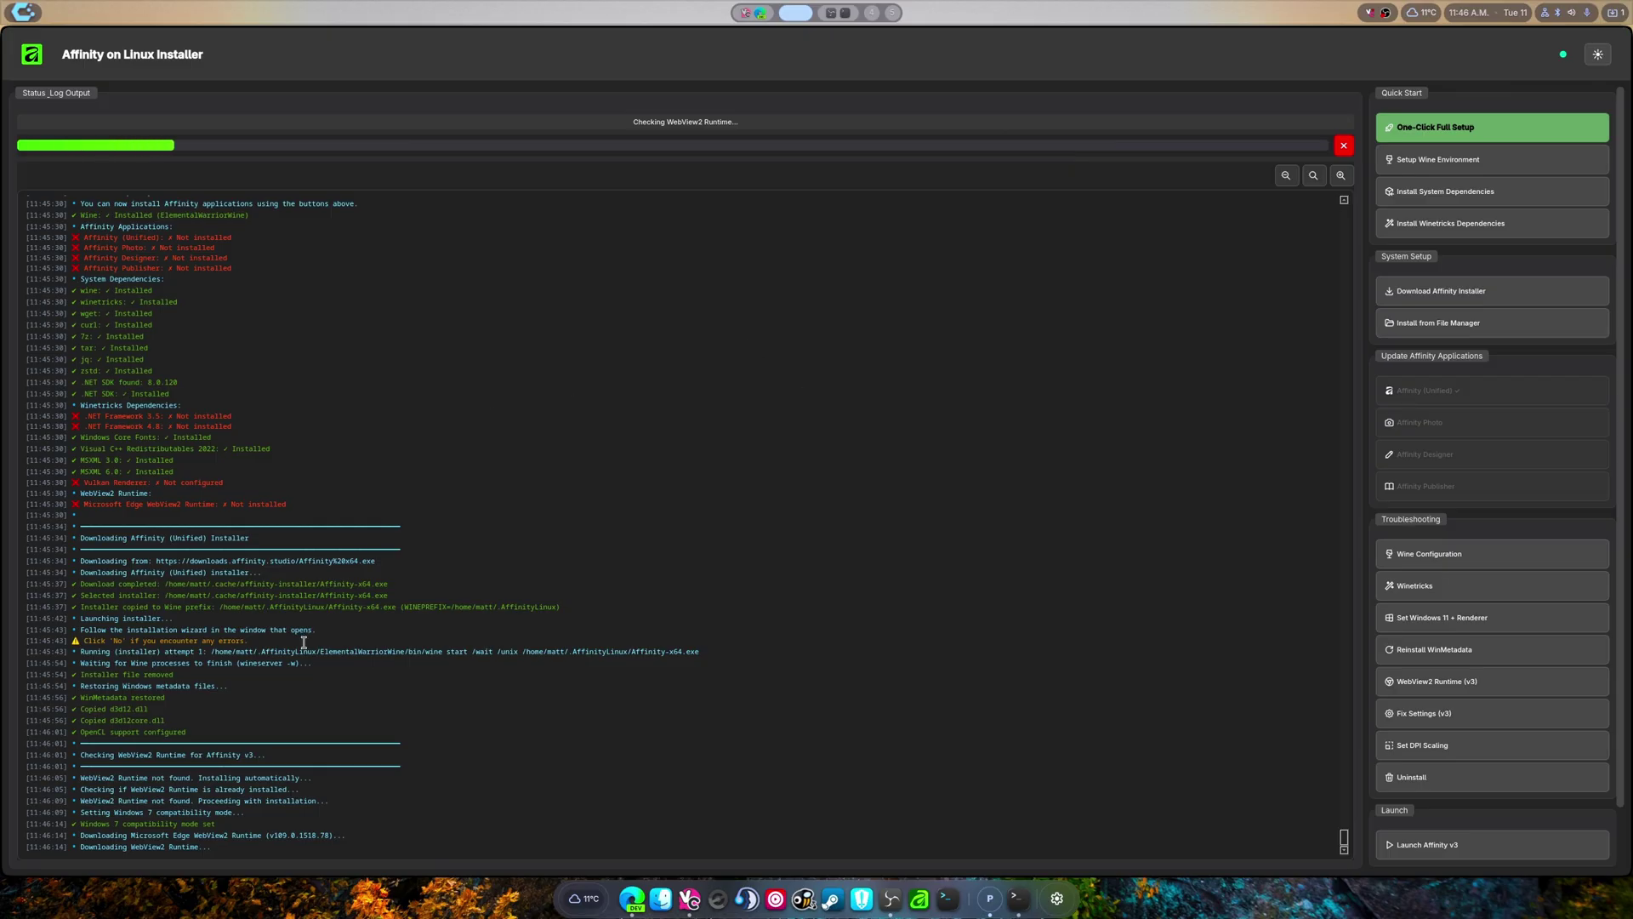
# Let WebView2 Runtime v109.0.1518.78 and the settings patch finish, then dismiss the success message.
pyautogui.moveTo(338, 836); pyautogui.dragTo(76, 834)
pyautogui.click(427, 788)
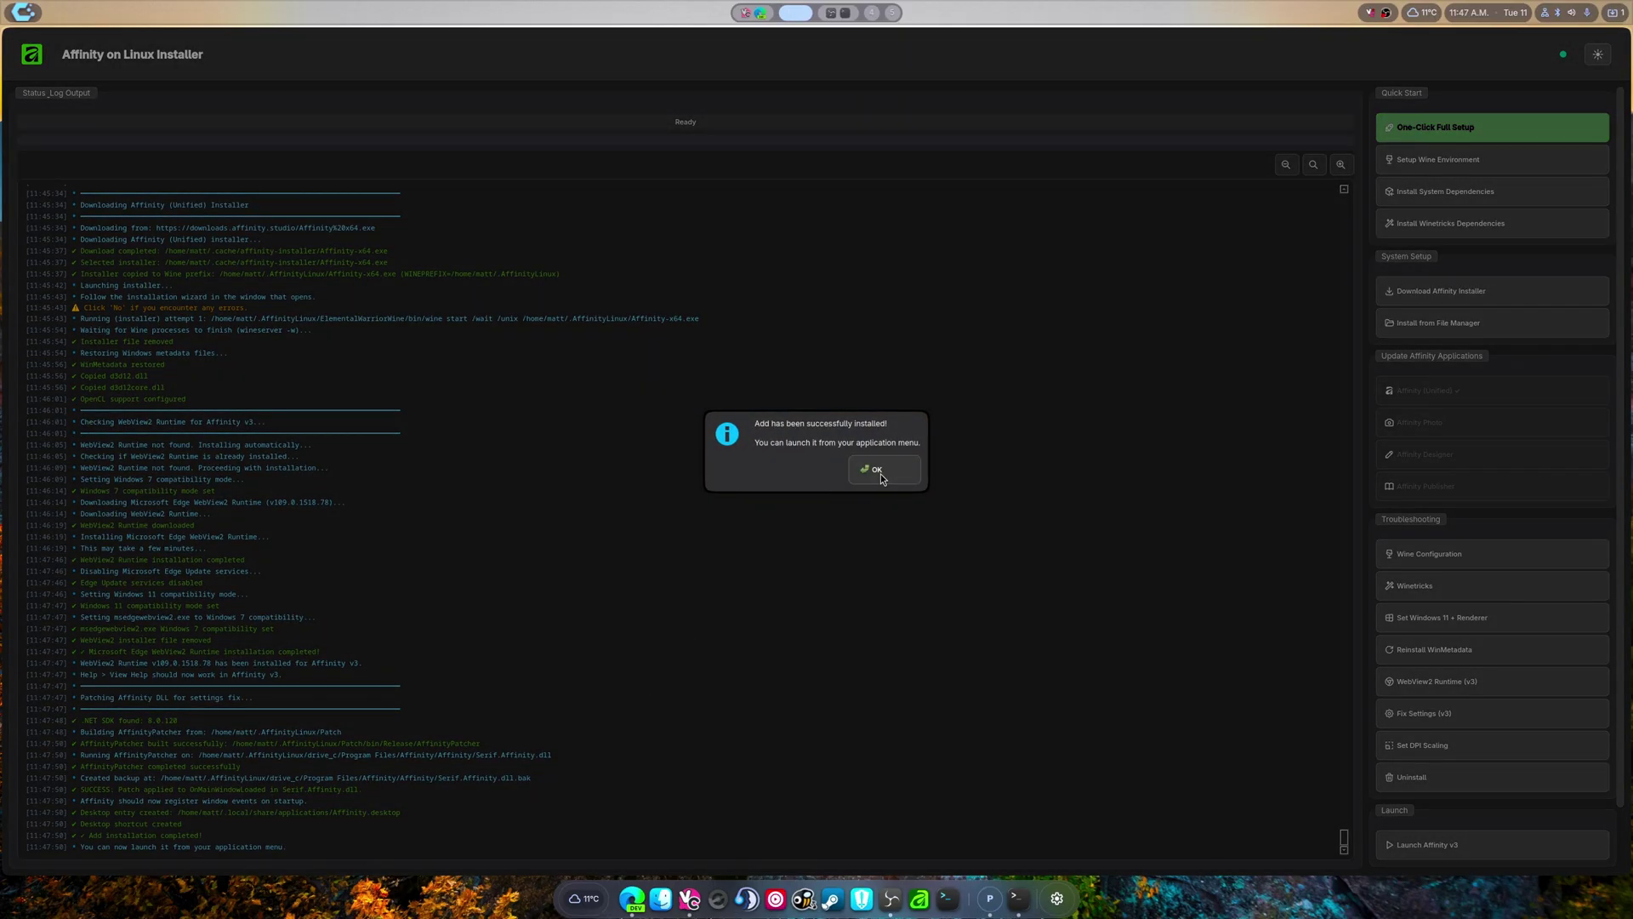
pyautogui.click(880, 473)
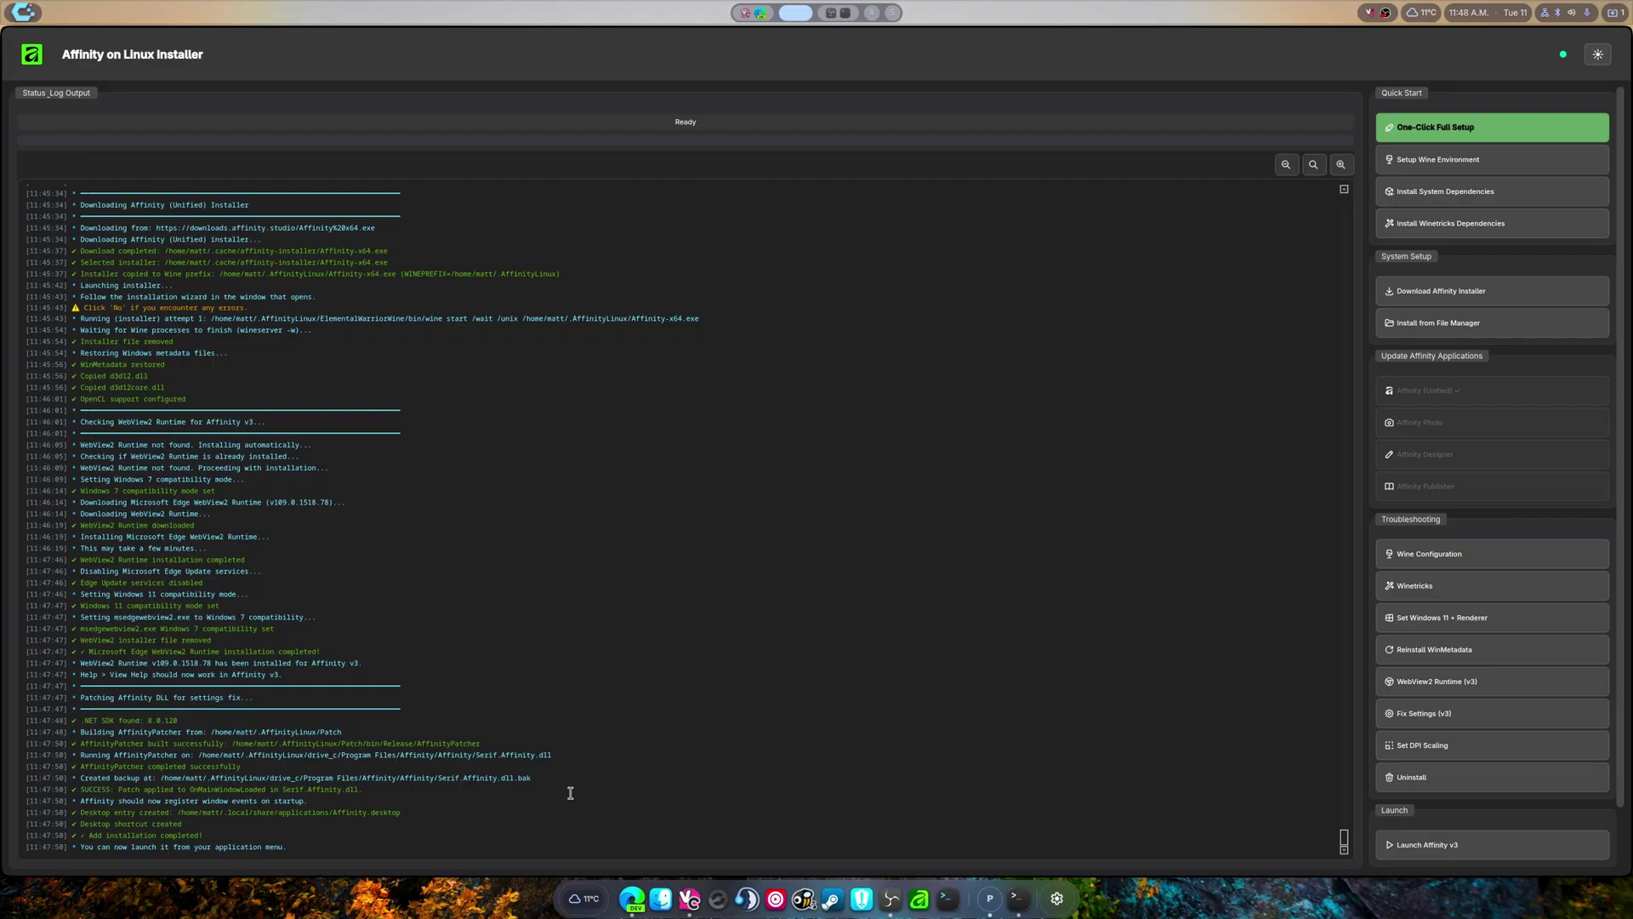
# Close the Affinity on Linux Installer window.
pyautogui.doubleClick(472, 756)
pyautogui.click(757, 677)
pyautogui.press('super+q')
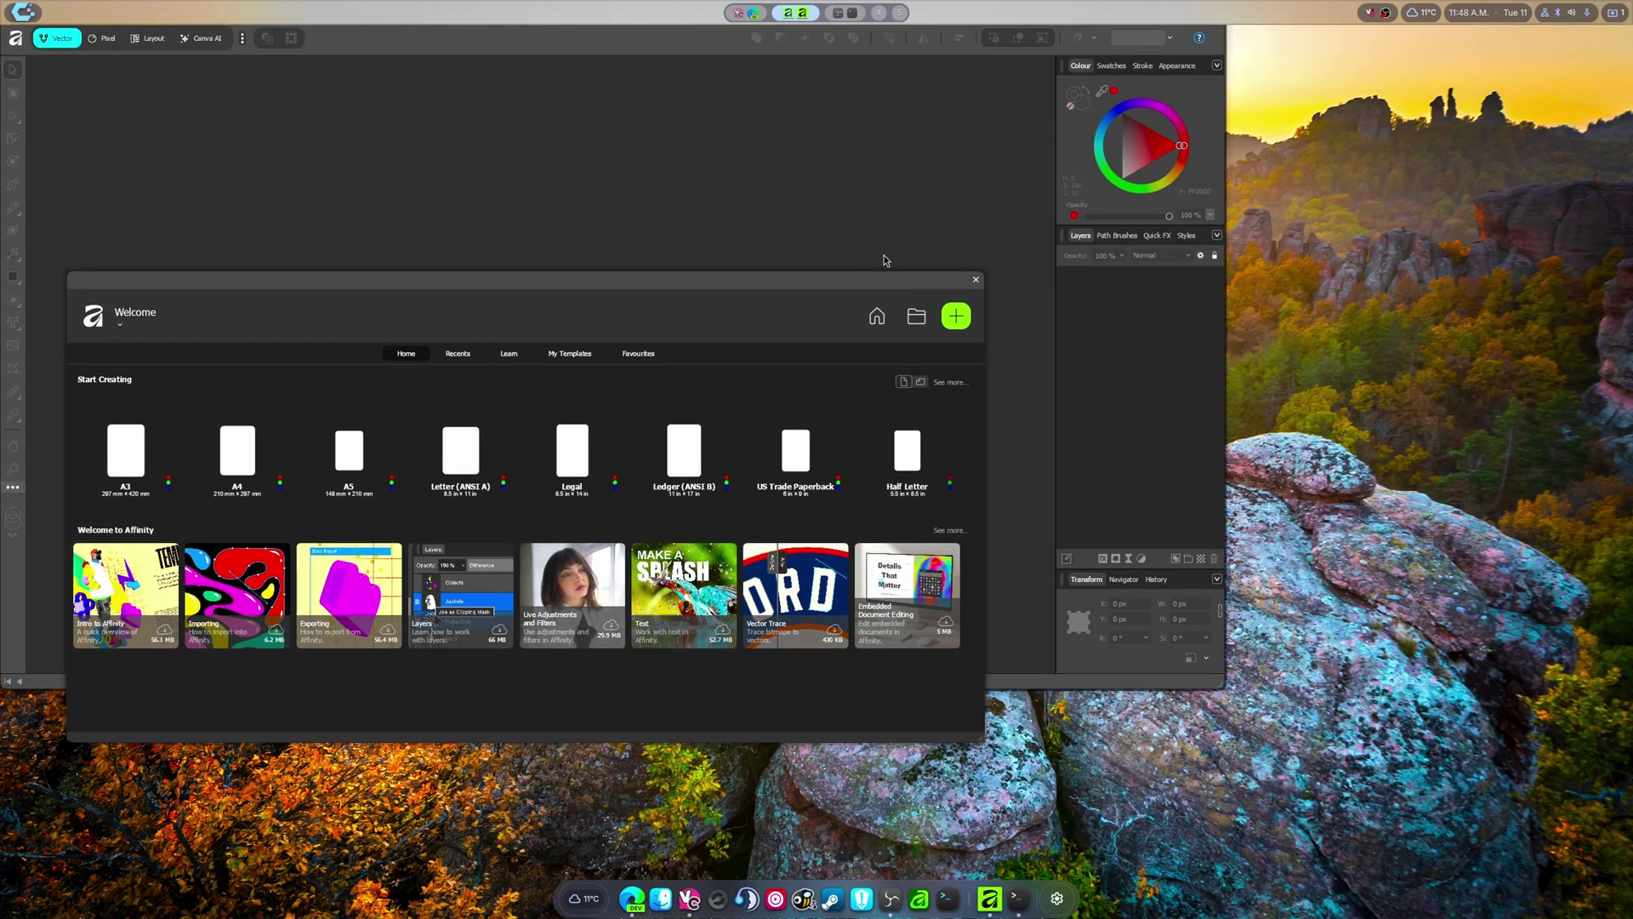
# Raise UI Brightness to maximum in Settings > User Interface, then quit Affinity.
pyautogui.click(976, 279)
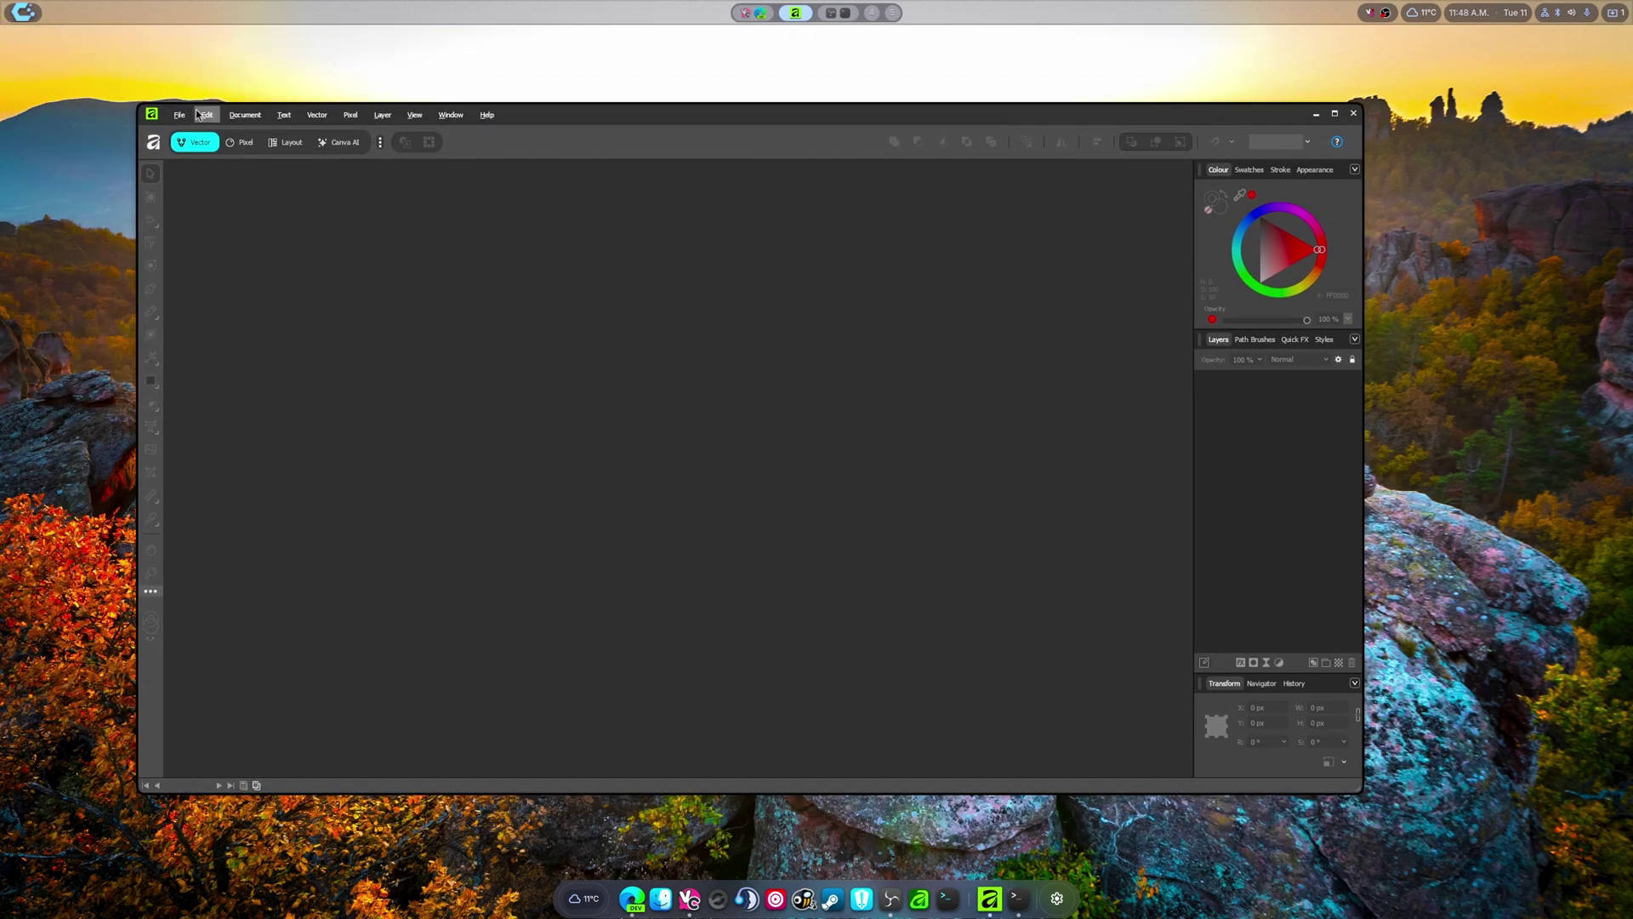
pyautogui.click(204, 115)
pyautogui.click(228, 354)
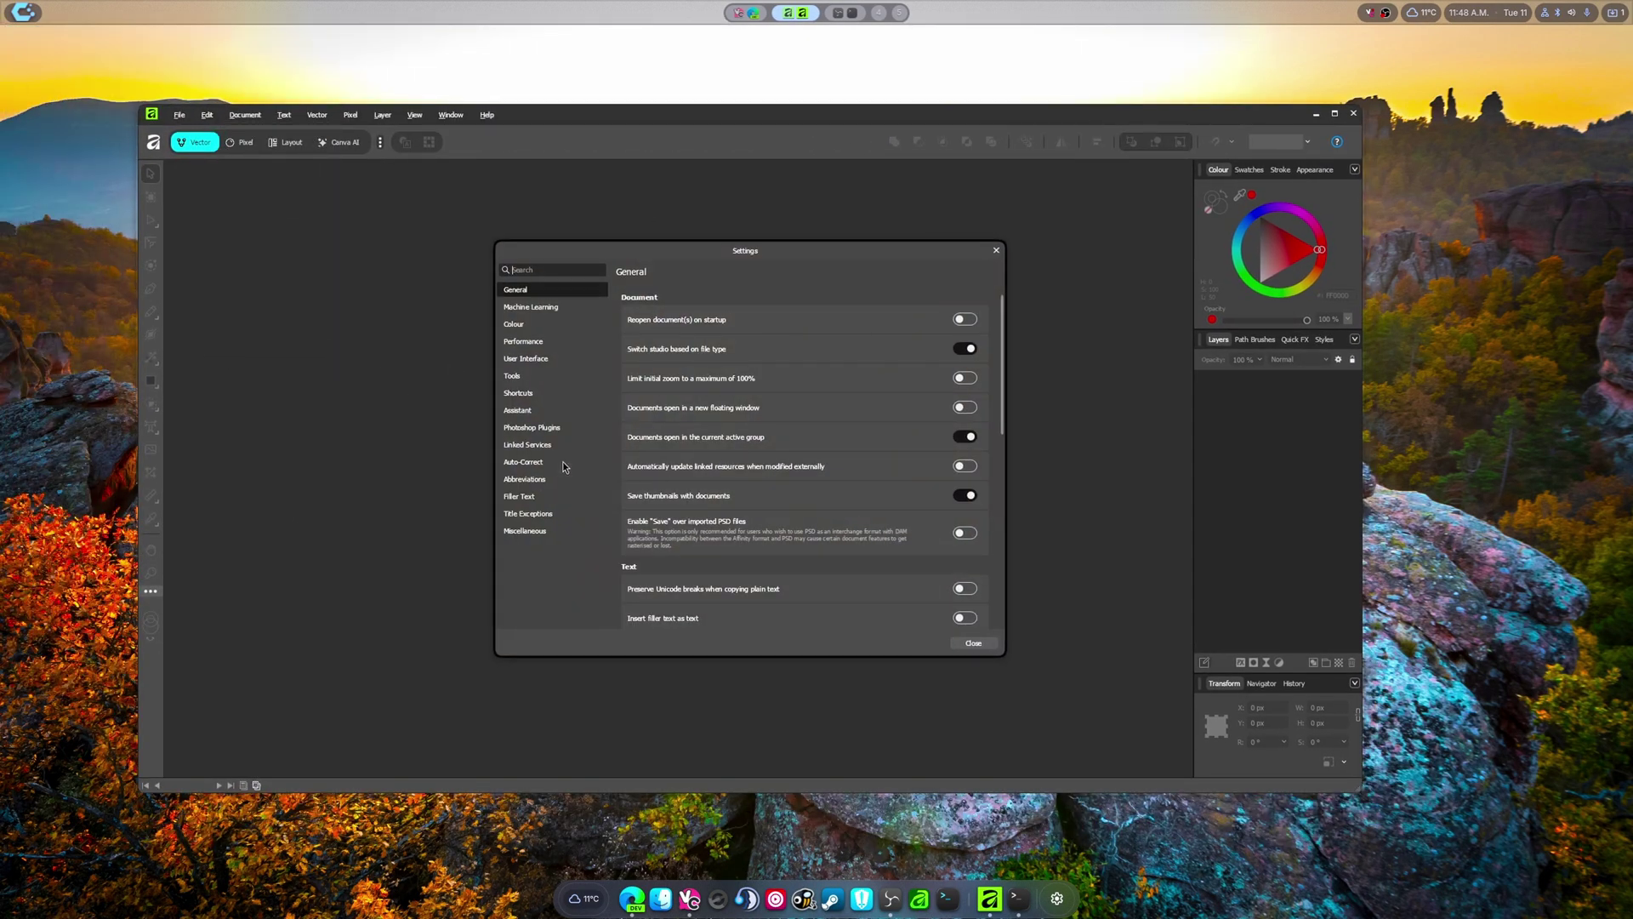
pyautogui.click(525, 359)
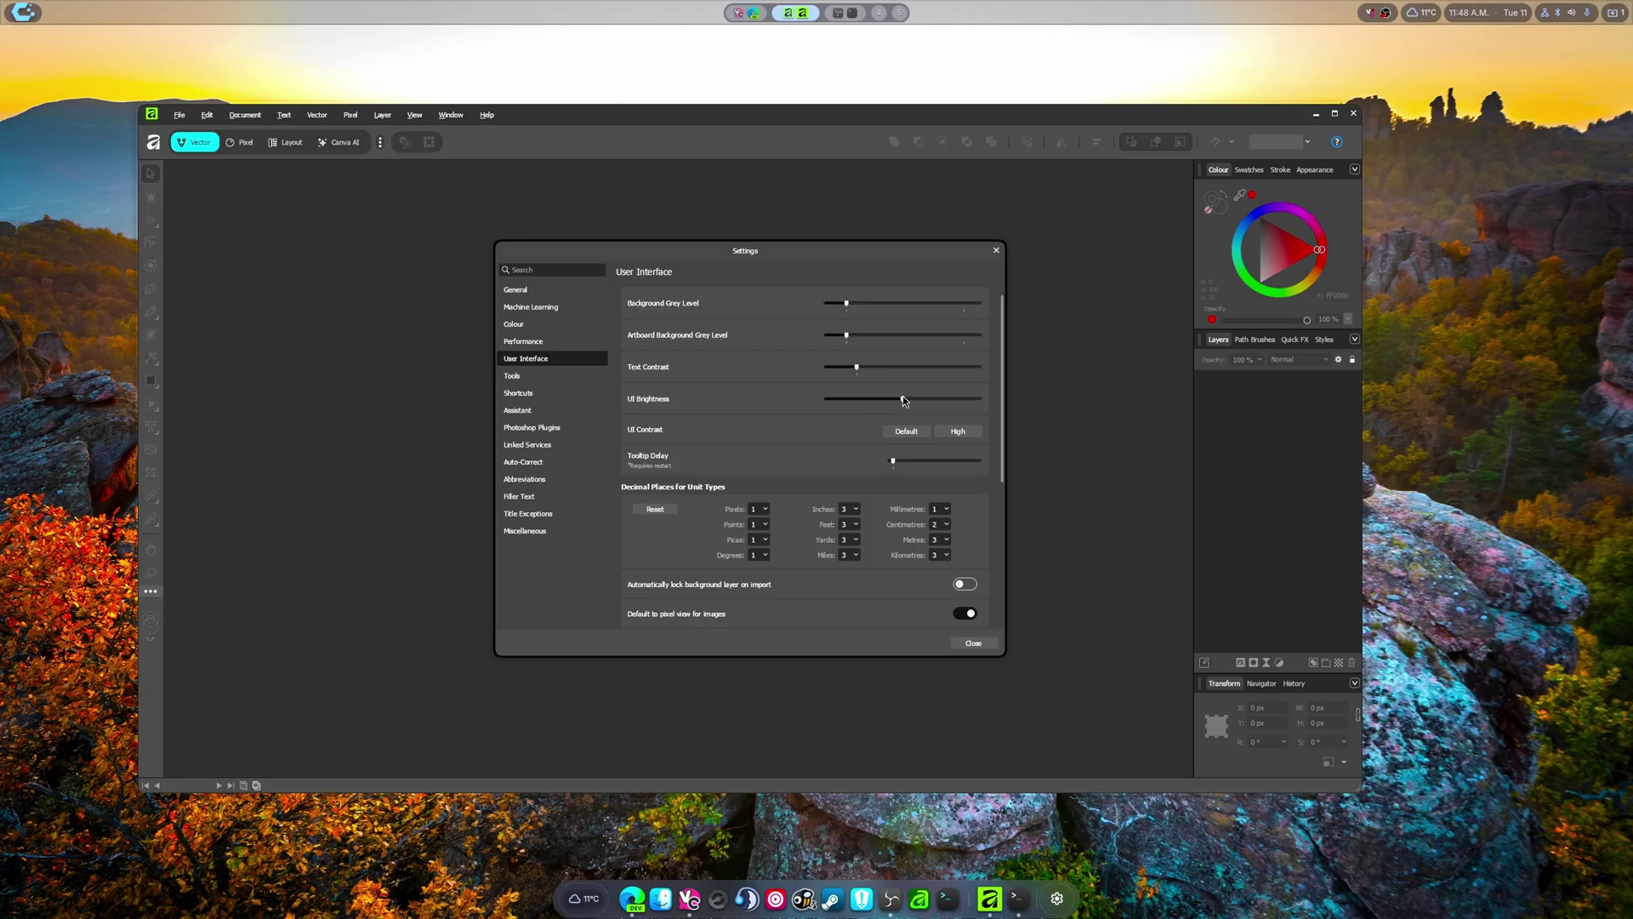
pyautogui.moveTo(902, 398); pyautogui.dragTo(1075, 410)
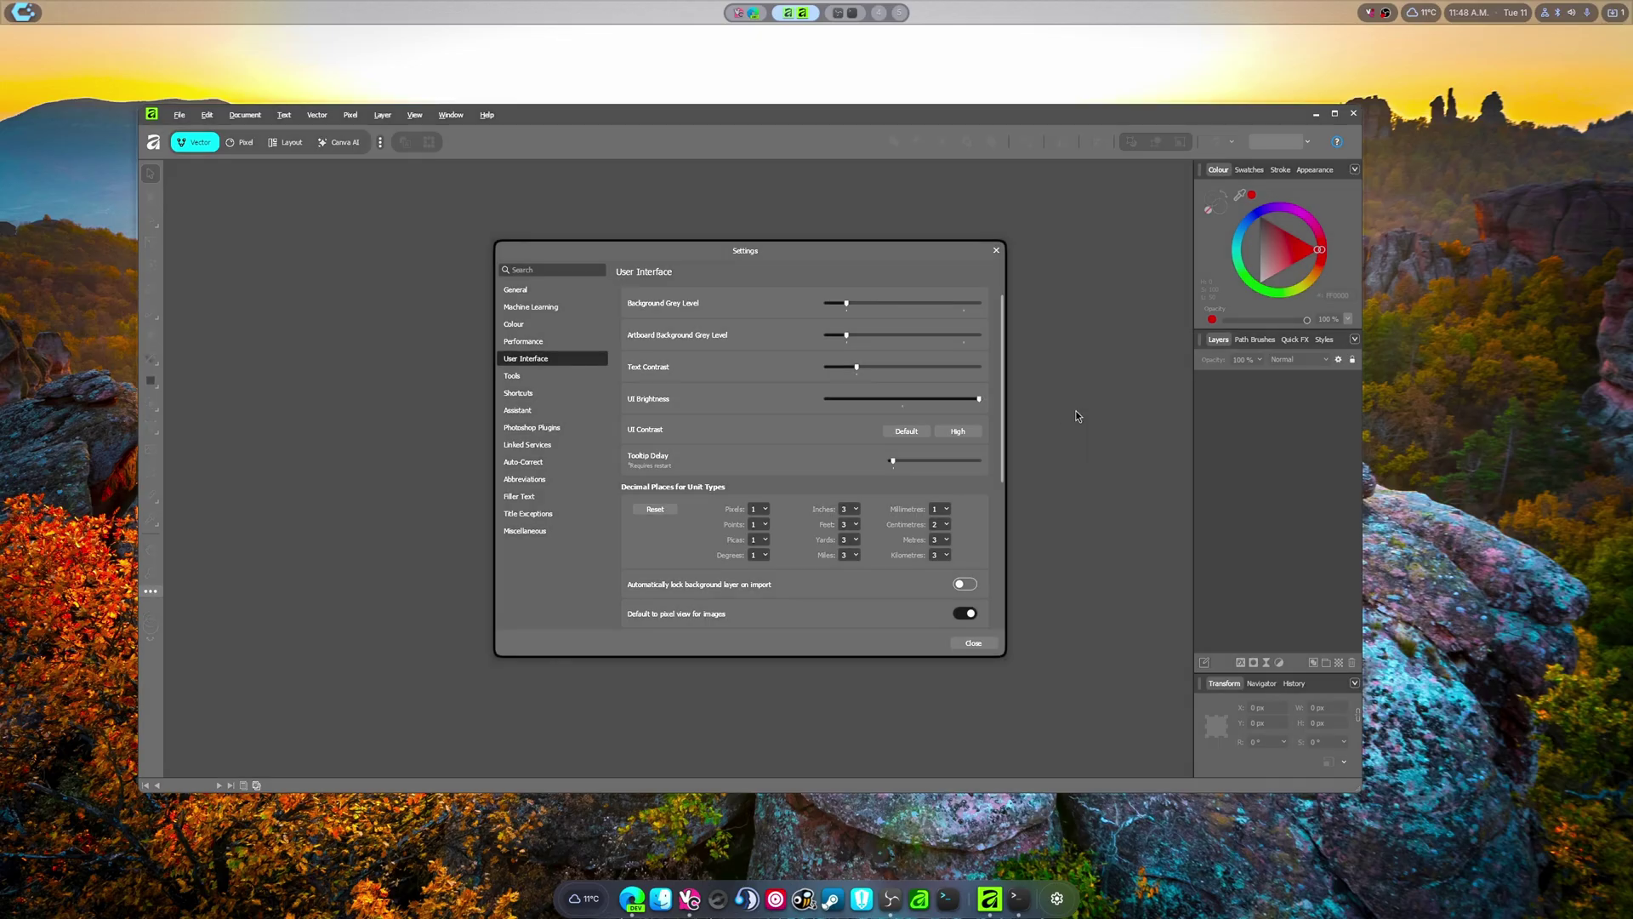
pyautogui.click(975, 643)
pyautogui.click(1355, 118)
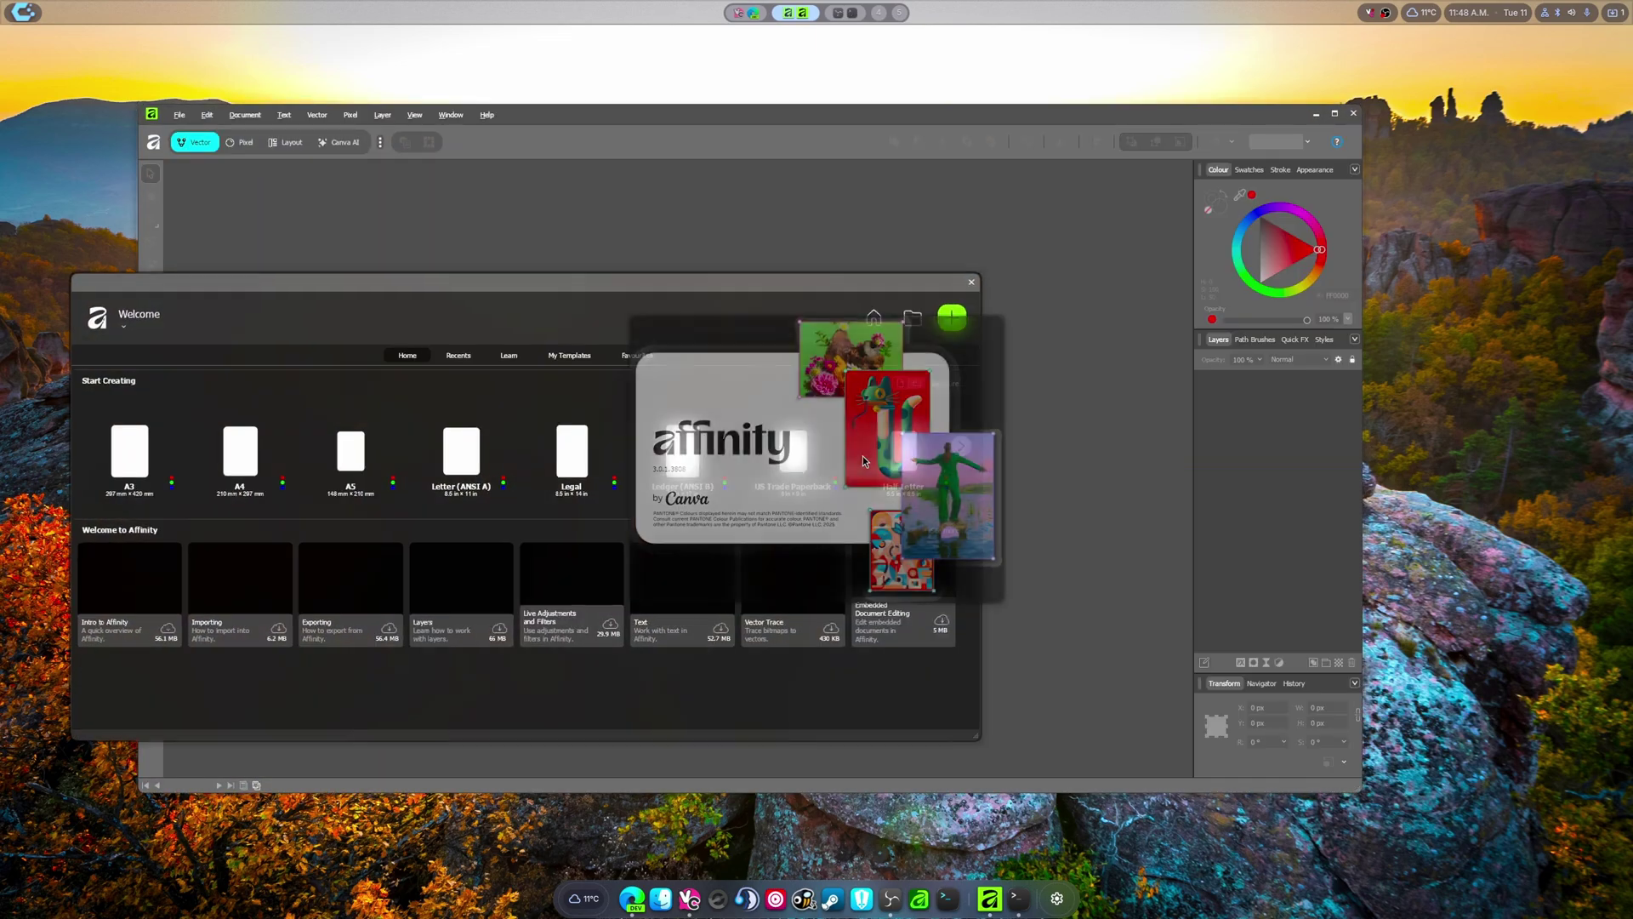
# Close the Welcome dialog and reposition the Affinity window on the desktop.
pyautogui.click(975, 279)
pyautogui.moveTo(853, 264); pyautogui.dragTo(936, 258)
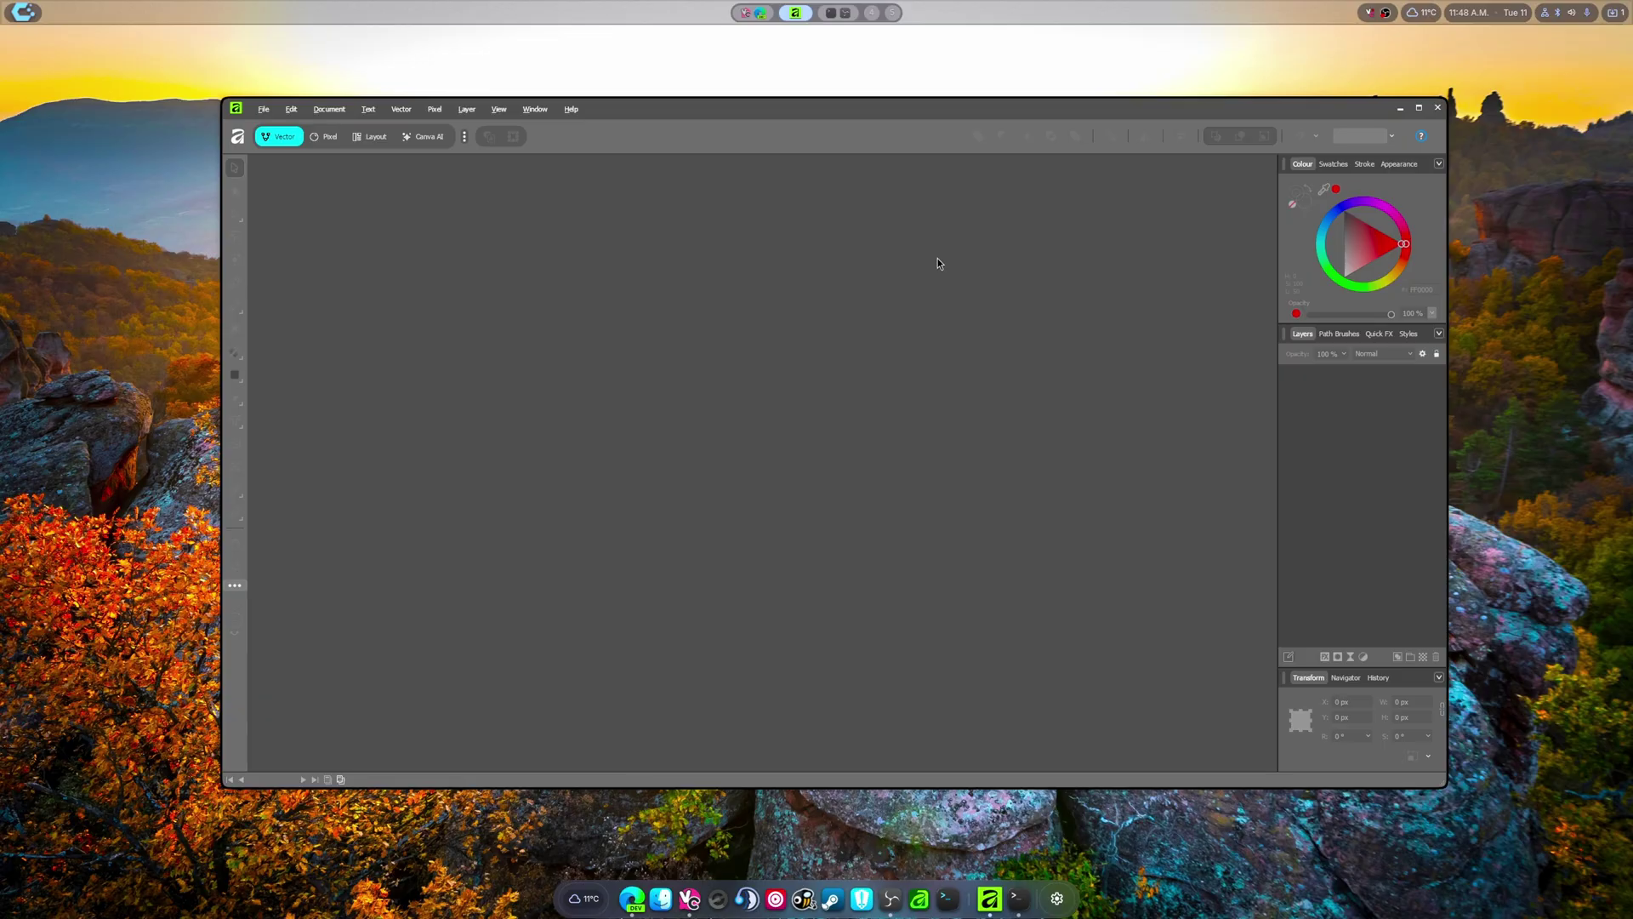
pyautogui.moveTo(926, 309)
pyautogui.mouseDown()
pyautogui.moveTo(973, 273)
pyautogui.moveTo(922, 244)
pyautogui.moveTo(935, 346)
pyautogui.moveTo(909, 302)
pyautogui.moveTo(909, 364)
pyautogui.moveTo(890, 297)
pyautogui.moveTo(901, 312)
pyautogui.mouseUp()
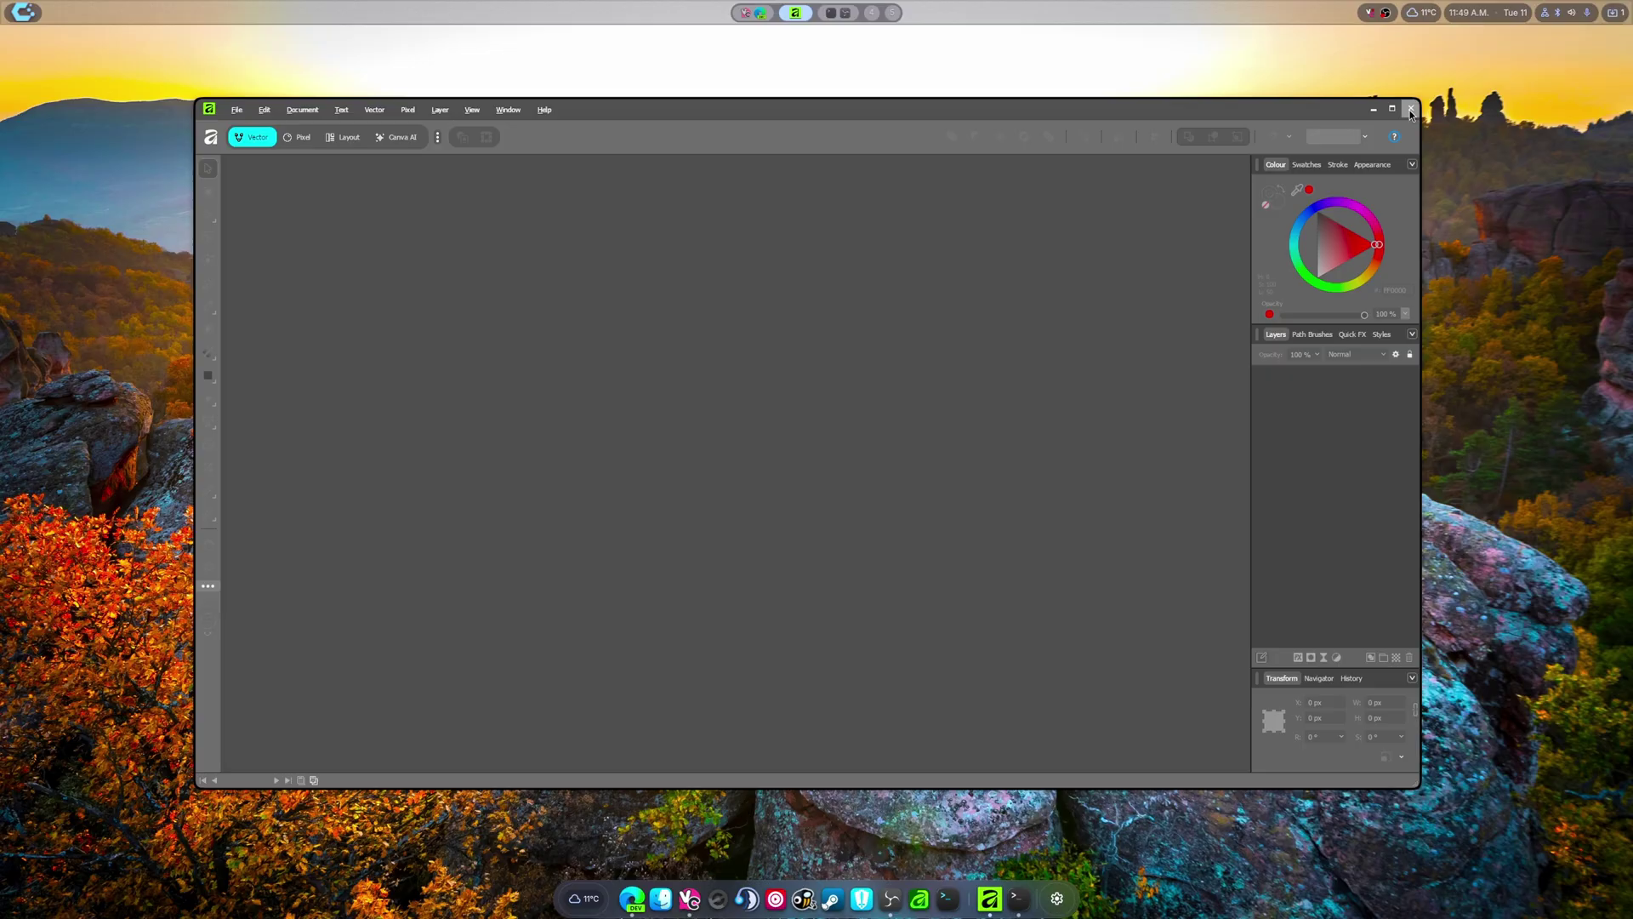
pyautogui.moveTo(703, 452)
pyautogui.mouseDown()
pyautogui.moveTo(726, 463)
pyautogui.moveTo(704, 431)
pyautogui.moveTo(685, 503)
pyautogui.moveTo(697, 430)
pyautogui.moveTo(688, 474)
pyautogui.mouseUp()
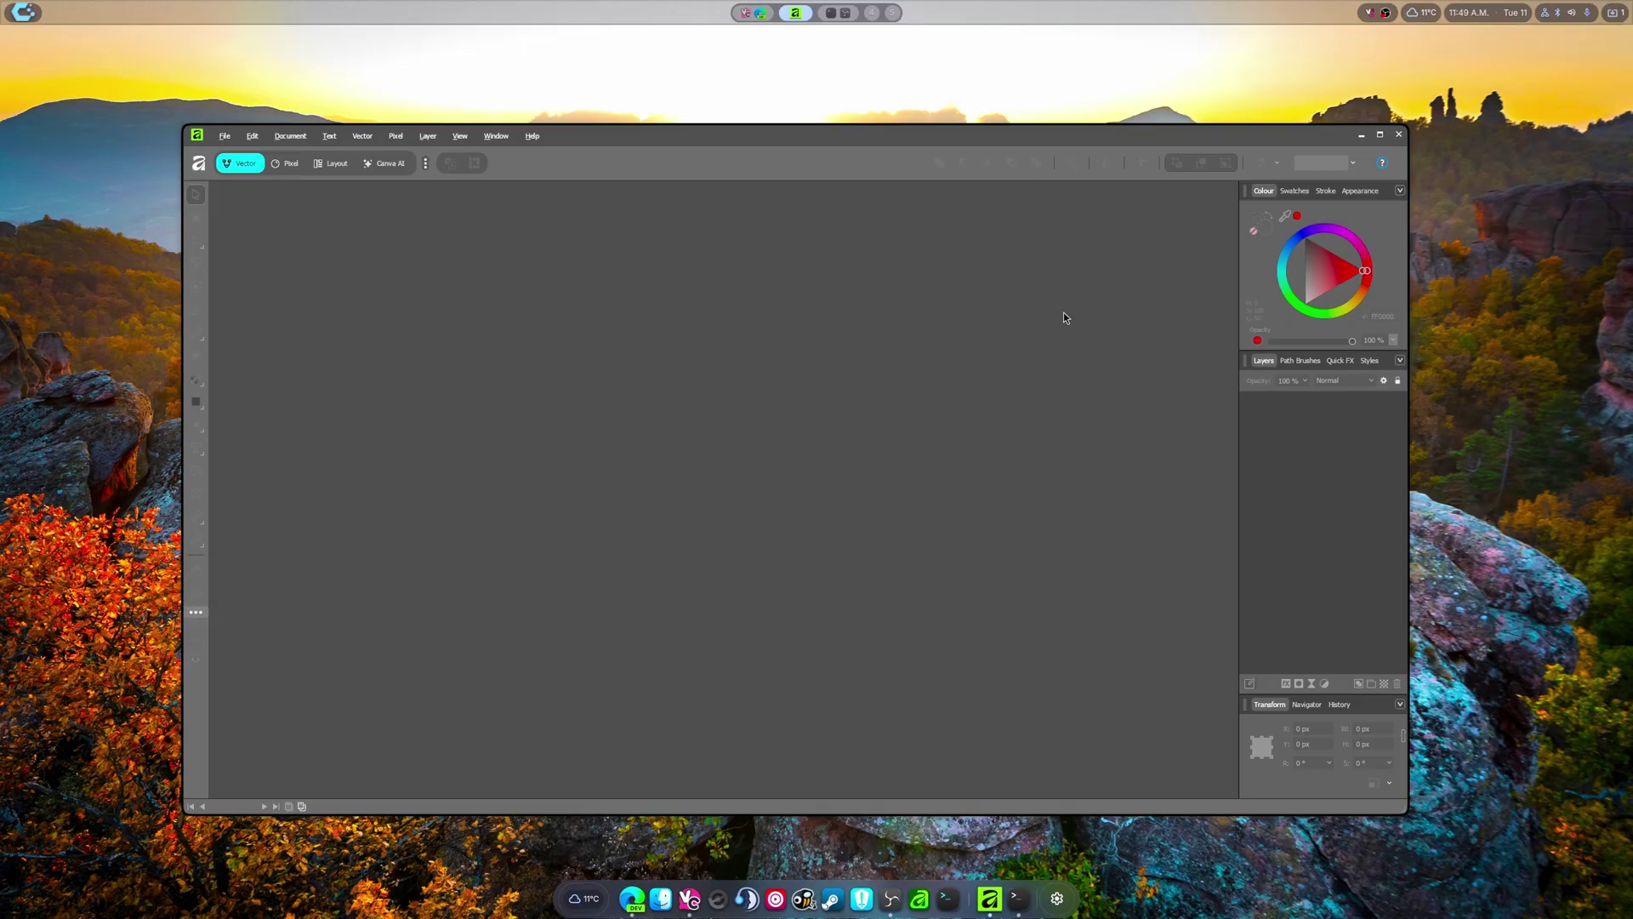
# Show the Performance settings page with its 24580 MB RAM limit.
pyautogui.click(251, 136)
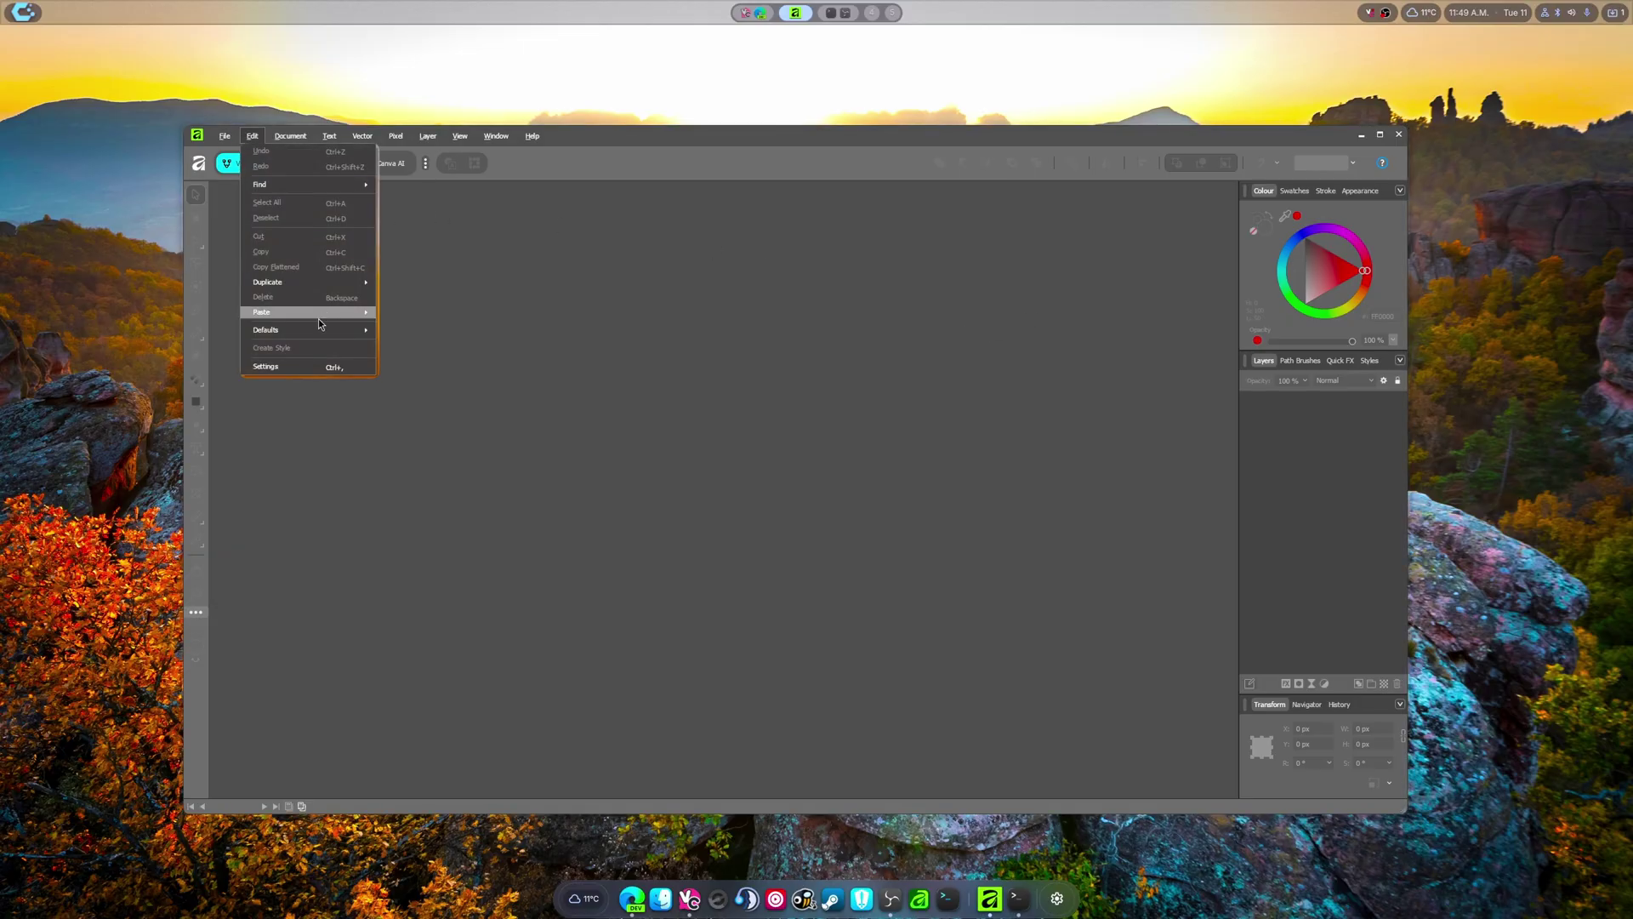
pyautogui.click(307, 366)
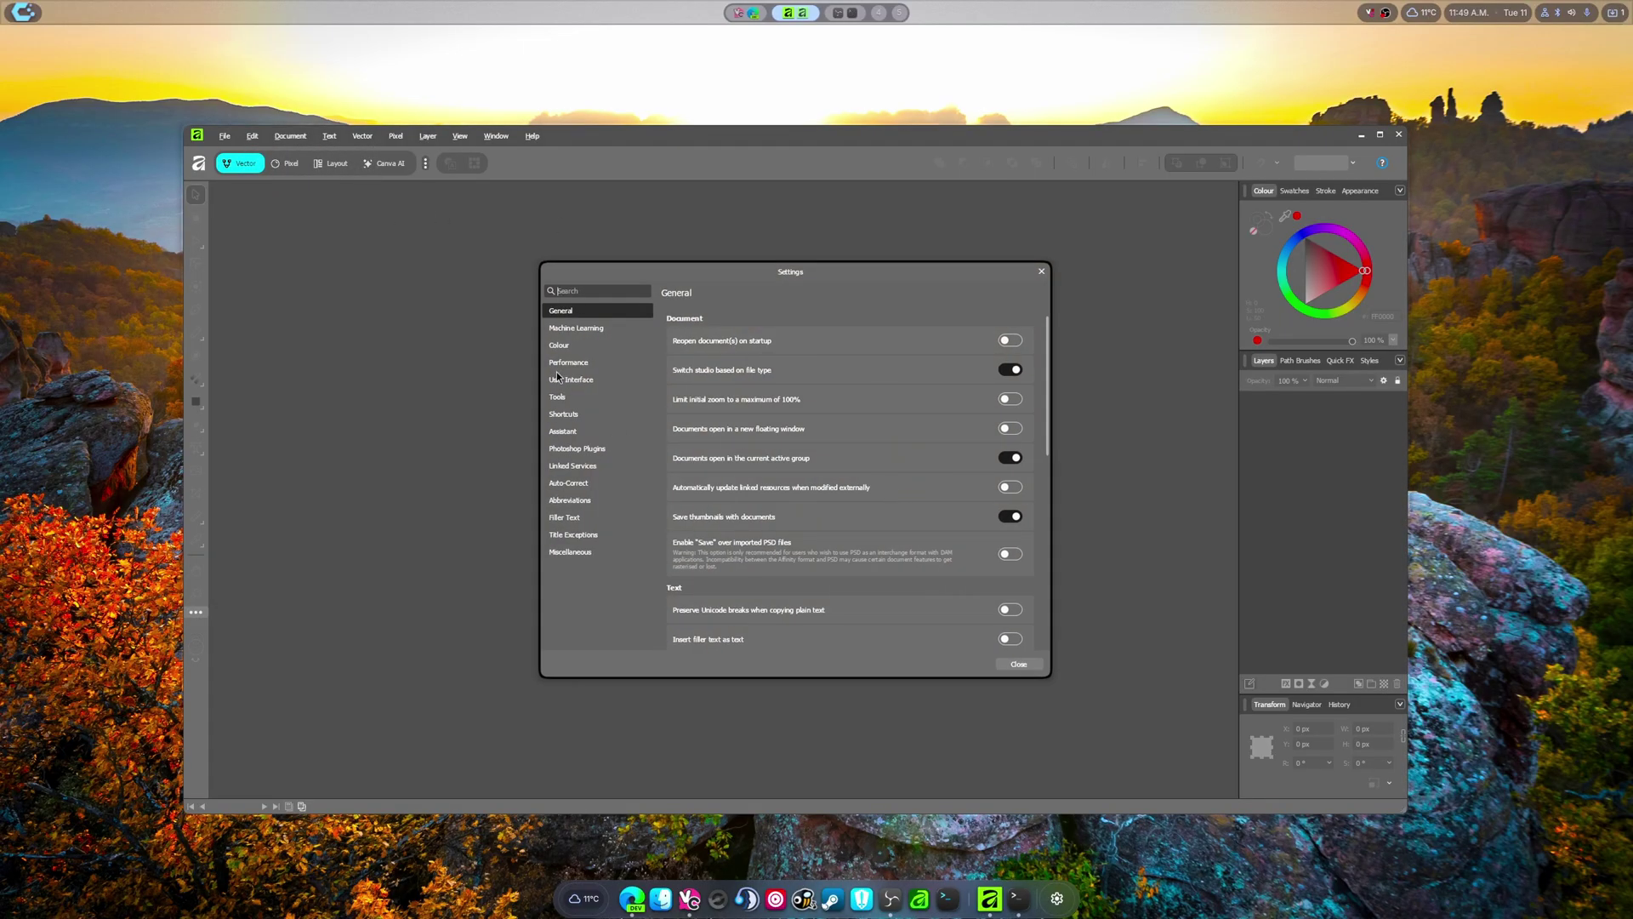
pyautogui.click(563, 362)
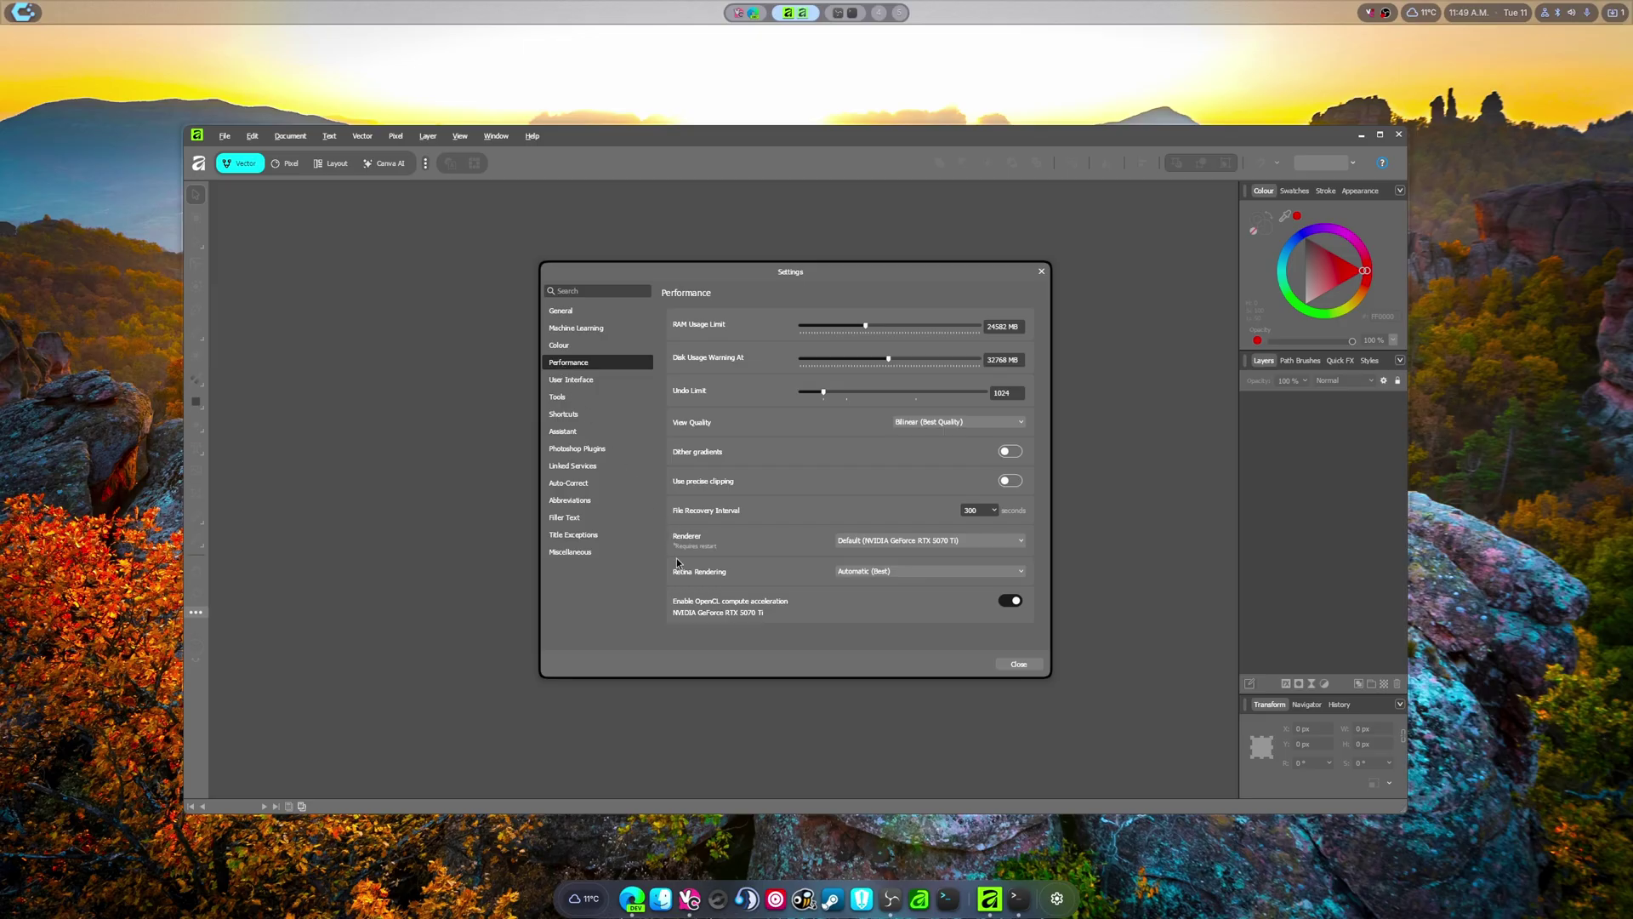